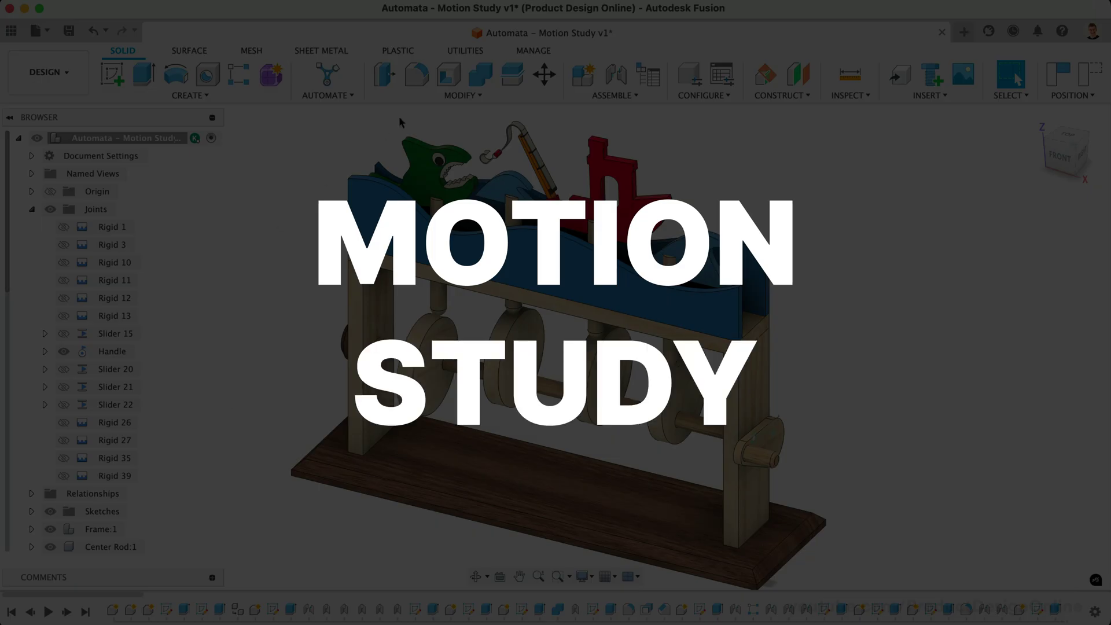
Step: Point out the Handle joint on the crank and the centre rod
{"action": "left_click", "coordinate": [650, 90]}
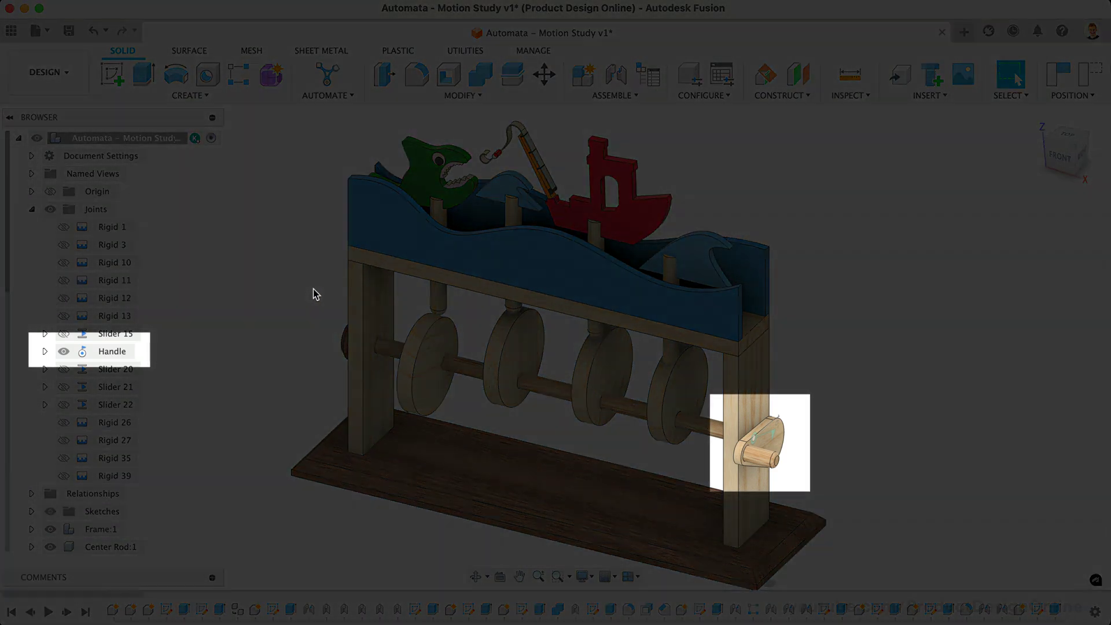
{"action": "left_click", "coordinate": [96, 354]}
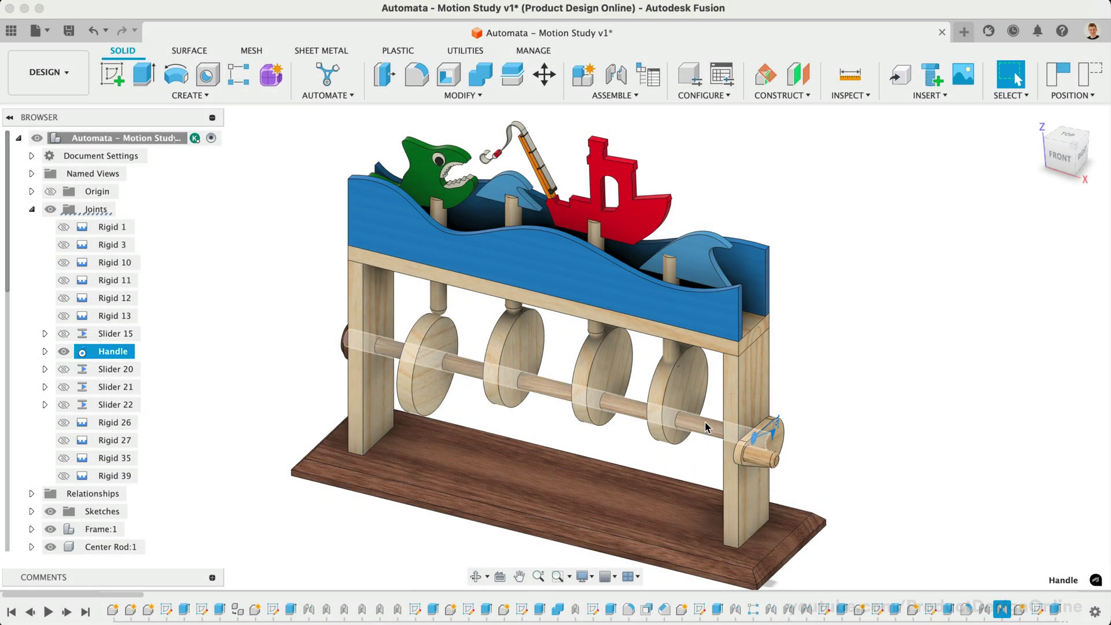
{"action": "left_click", "coordinate": [705, 428]}
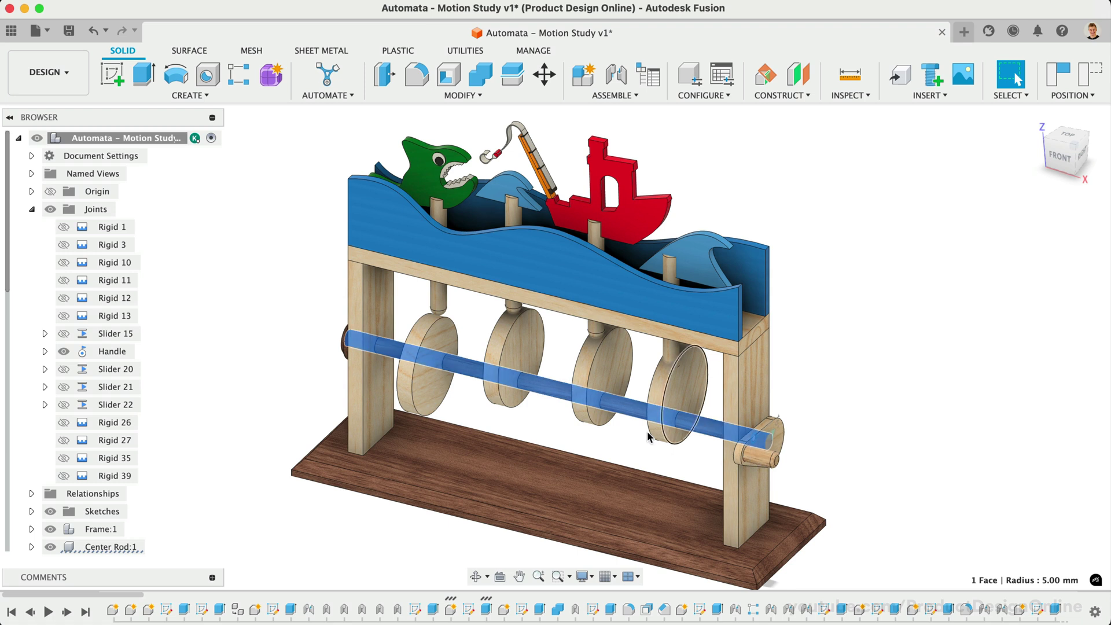
{"action": "left_click", "coordinate": [807, 184]}
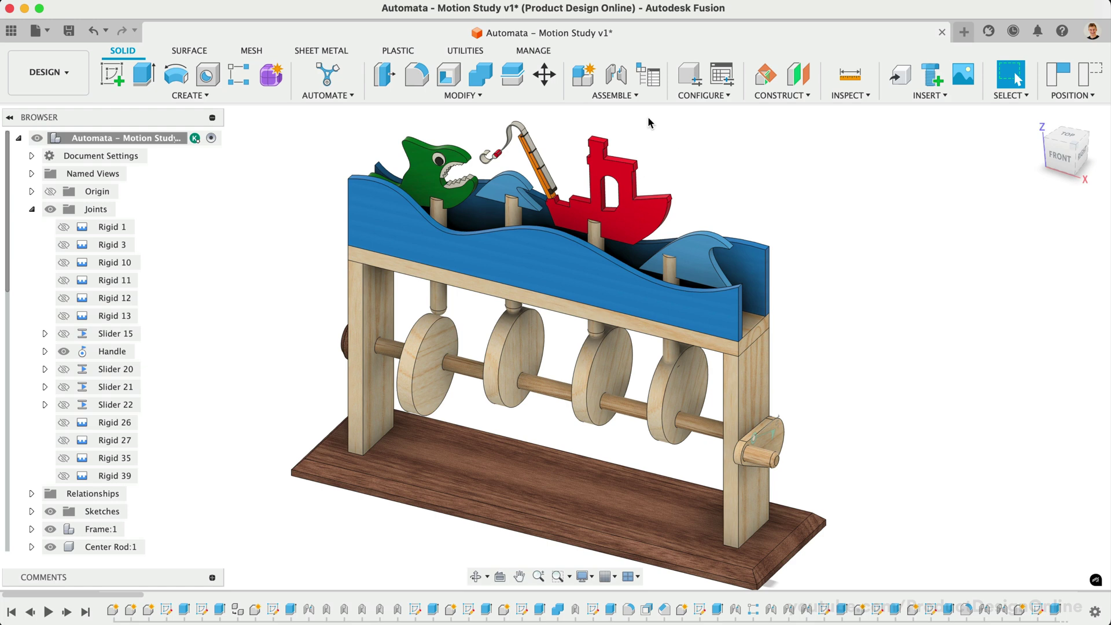
Step: Start a new motion study with the Handle joint and enlarge its graph window
{"action": "left_click", "coordinate": [617, 95]}
{"action": "left_click", "coordinate": [616, 288]}
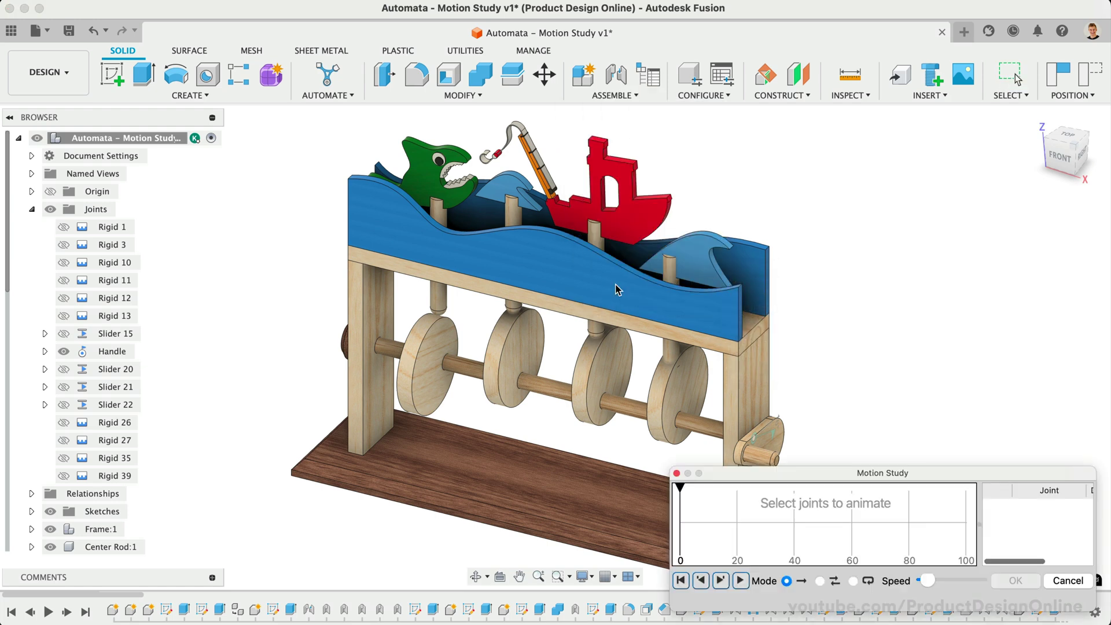
{"action": "left_click_drag", "start_coordinate": [804, 476], "coordinate": [780, 91]}
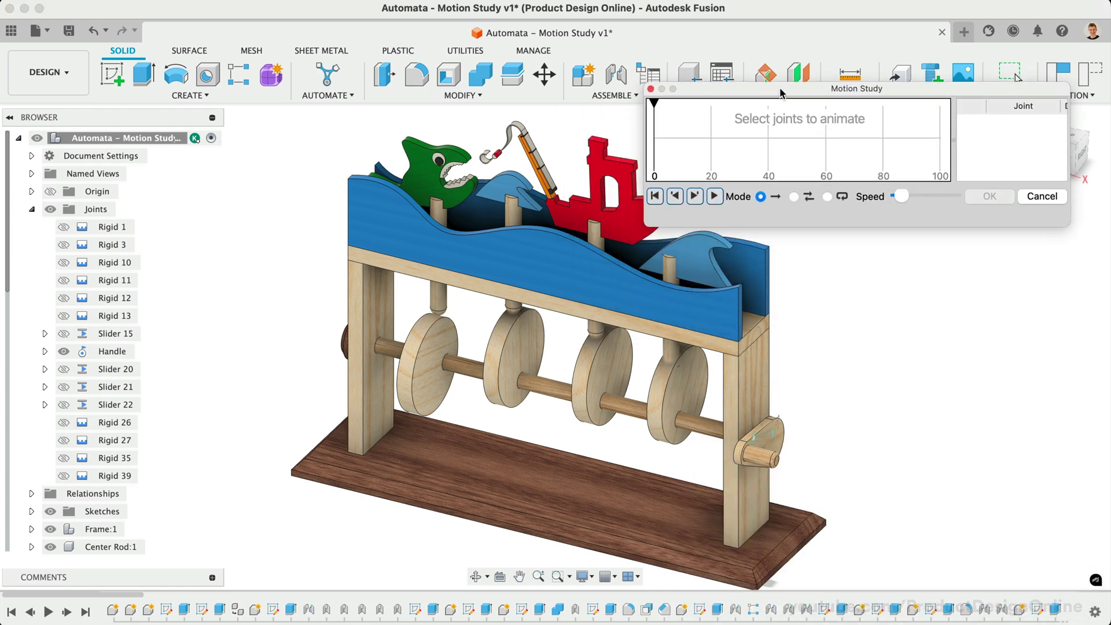
{"action": "left_click", "coordinate": [778, 434]}
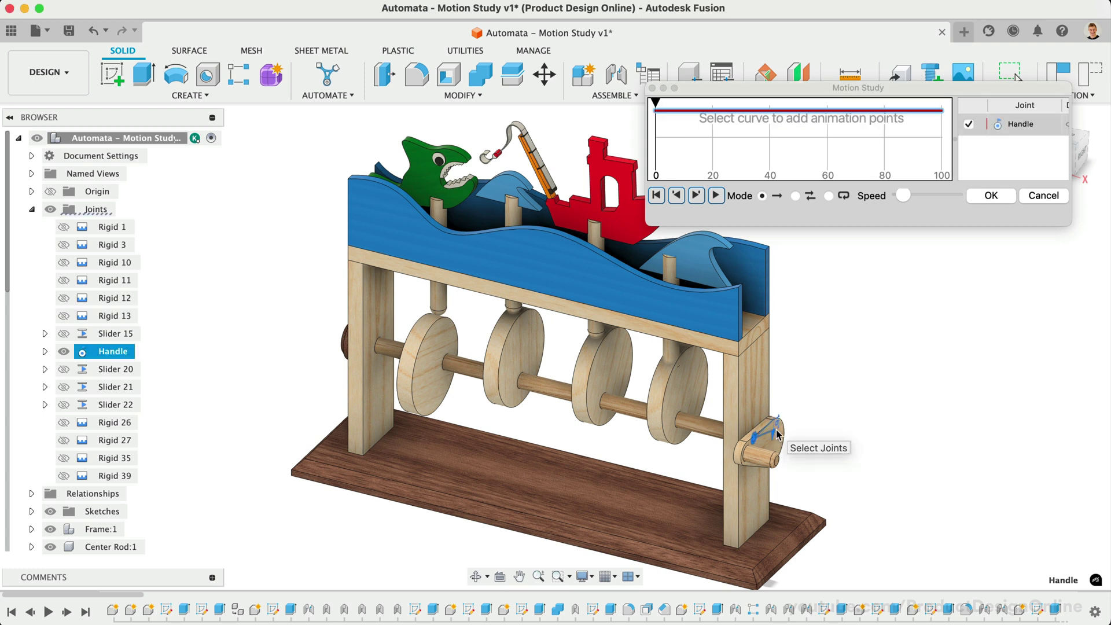
{"action": "left_click_drag", "start_coordinate": [796, 89], "coordinate": [753, 68]}
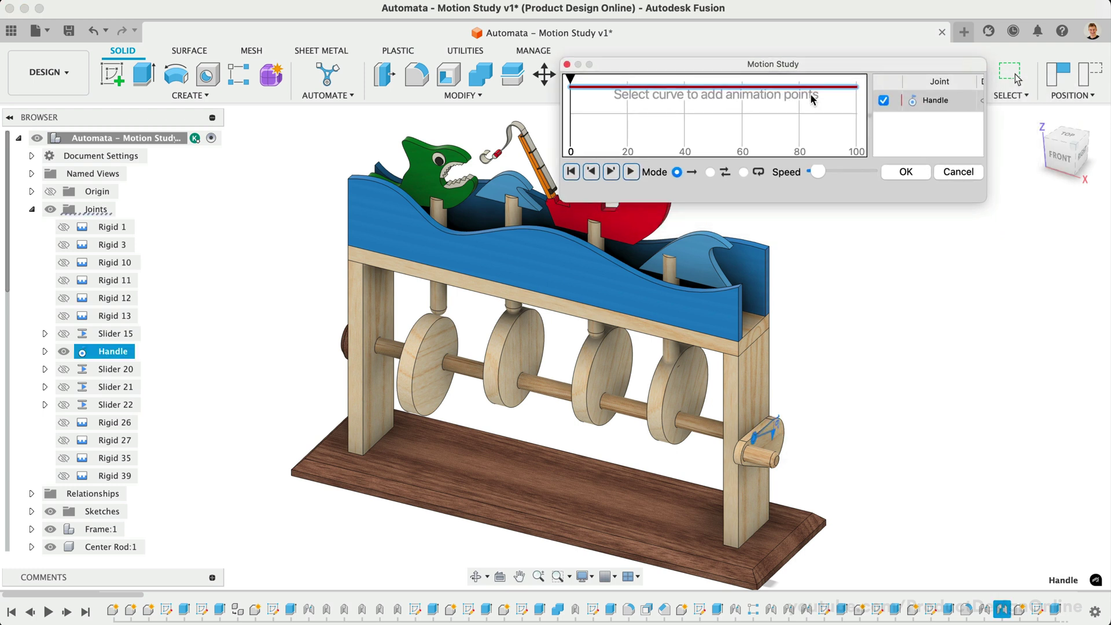
{"action": "mouse_move", "coordinate": [982, 198]}
{"action": "left_mouse_down"}
{"action": "mouse_move", "coordinate": [1026, 266]}
{"action": "mouse_move", "coordinate": [1067, 283]}
{"action": "left_mouse_up"}
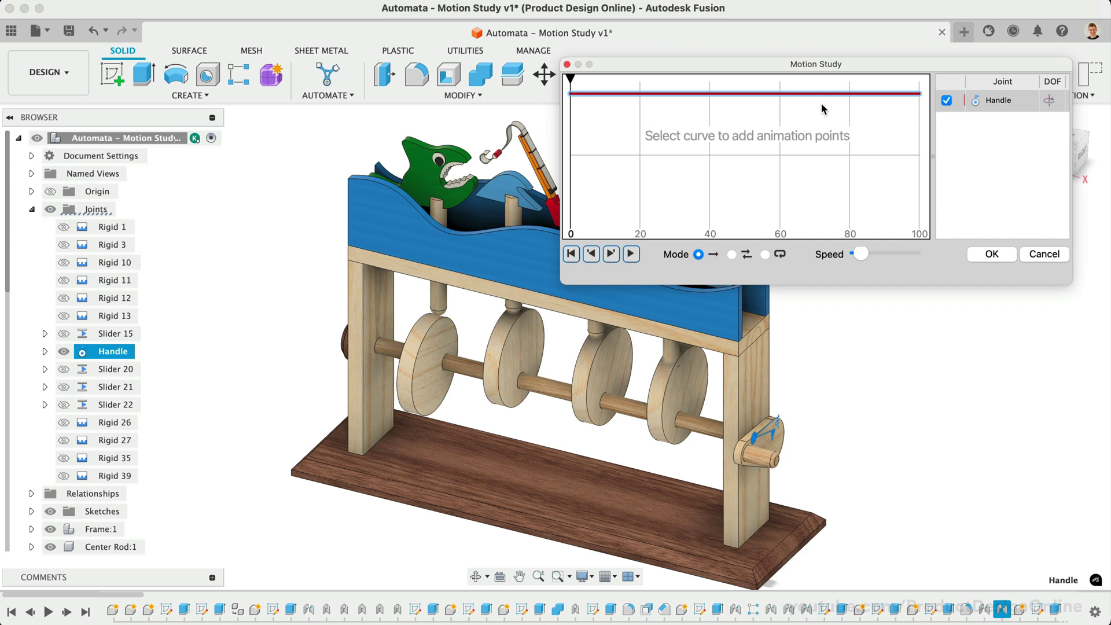
{"action": "mouse_move", "coordinate": [815, 93]}
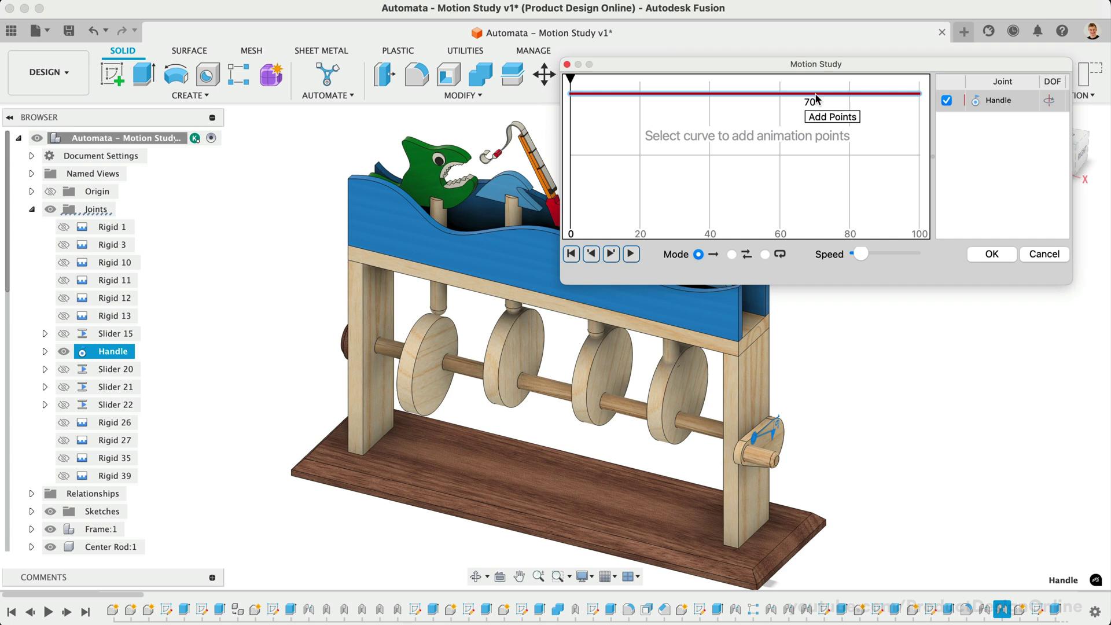
Step: Add a Handle curve point of 360 degrees at step 100
{"action": "left_click", "coordinate": [815, 93]}
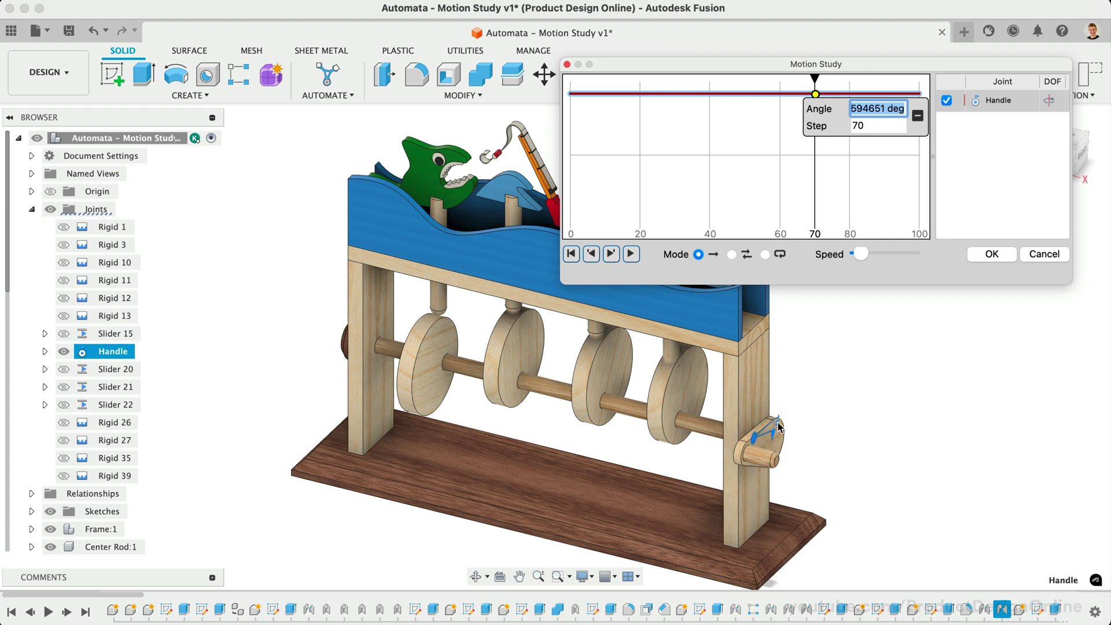
{"action": "type", "text": "360"}
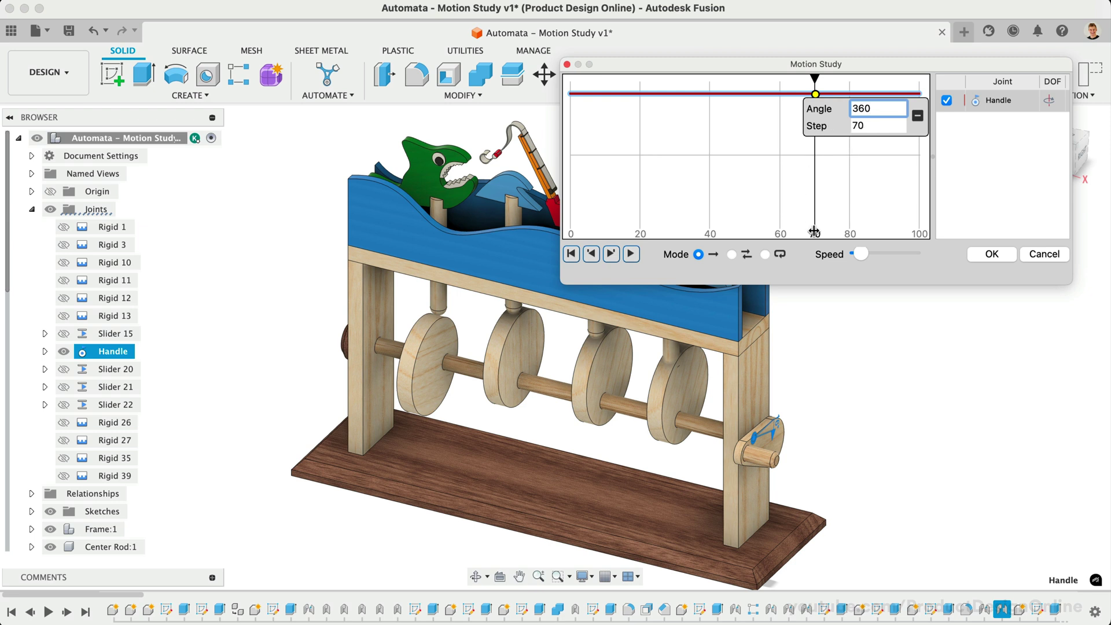
{"action": "left_click", "coordinate": [866, 124]}
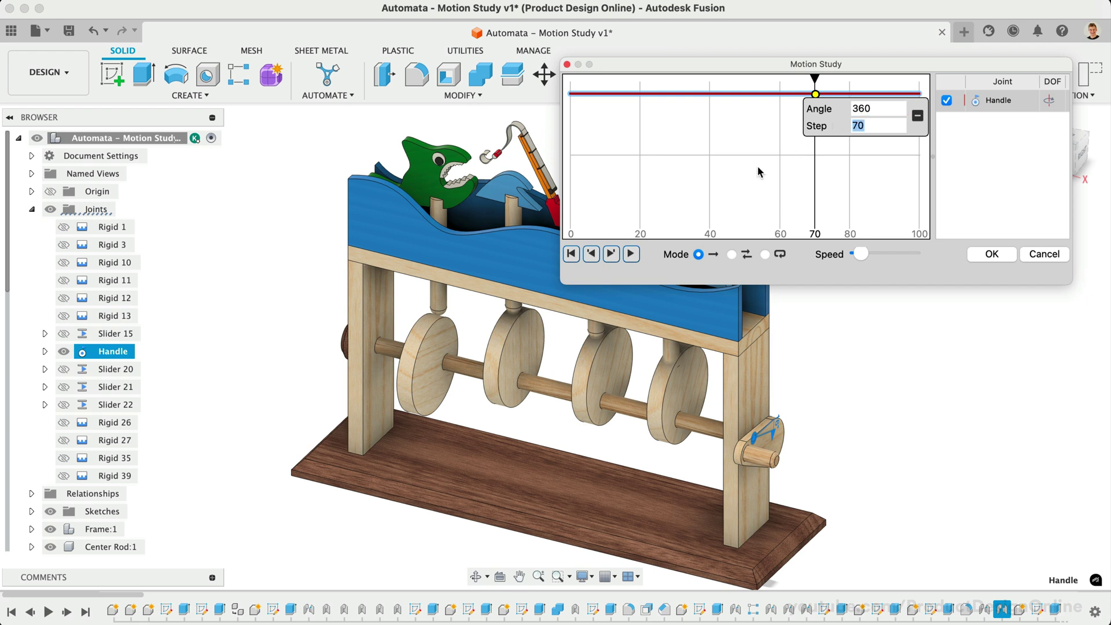
{"action": "left_click_drag", "start_coordinate": [755, 70], "coordinate": [699, 41]}
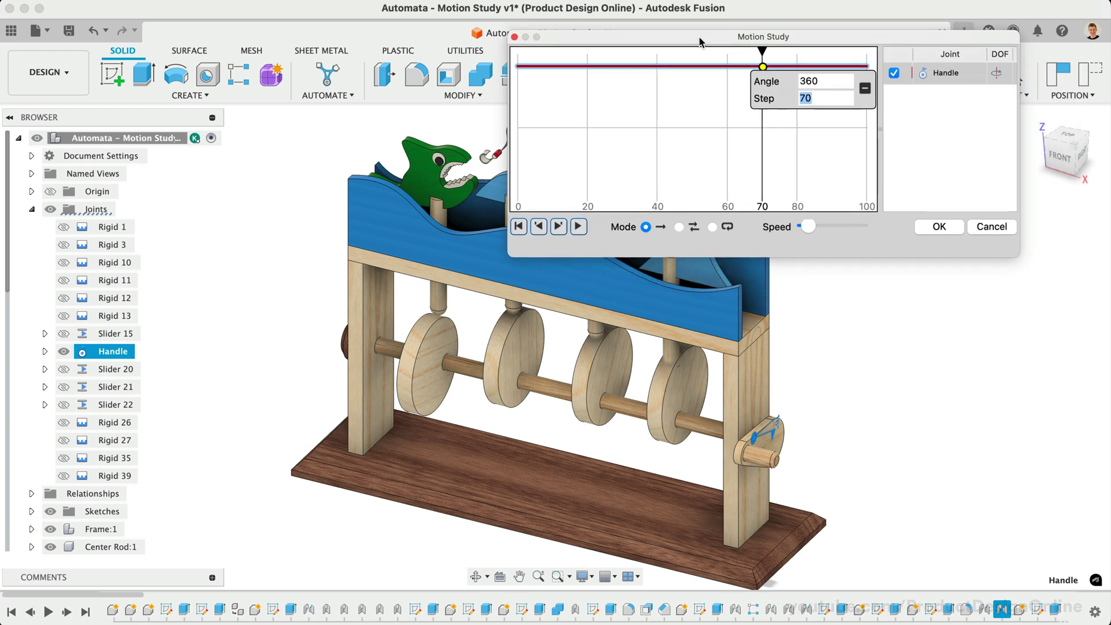
{"action": "type", "text": "100"}
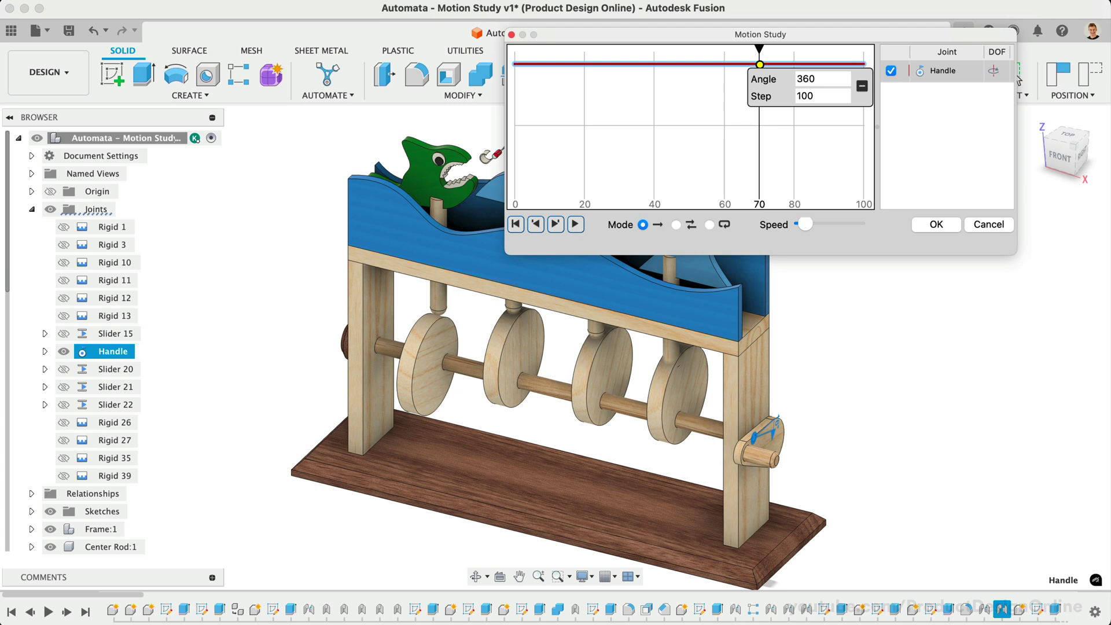
{"action": "key", "text": "Return"}
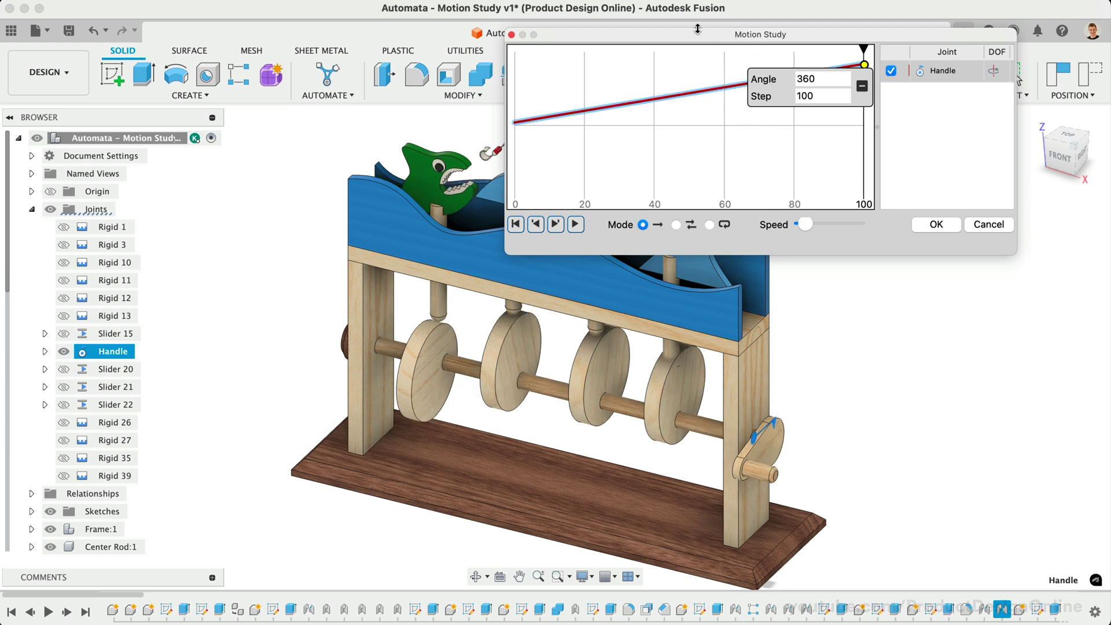
{"action": "left_click_drag", "start_coordinate": [693, 38], "coordinate": [806, 19]}
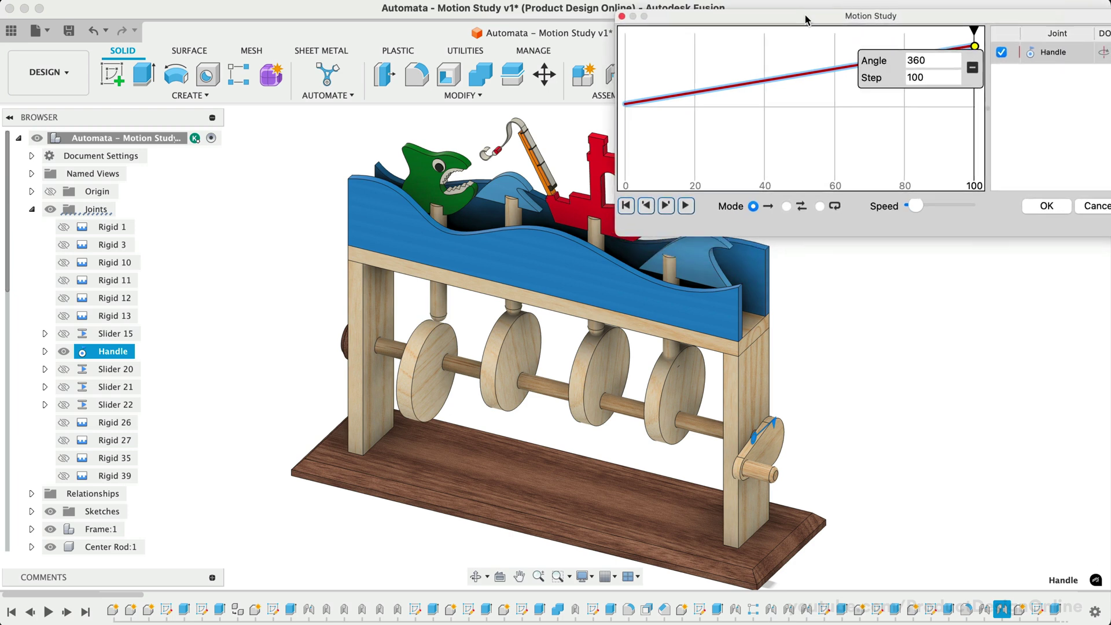
Step: Play the Handle animation at minimum speed in Loop mode
{"action": "left_click", "coordinate": [687, 205]}
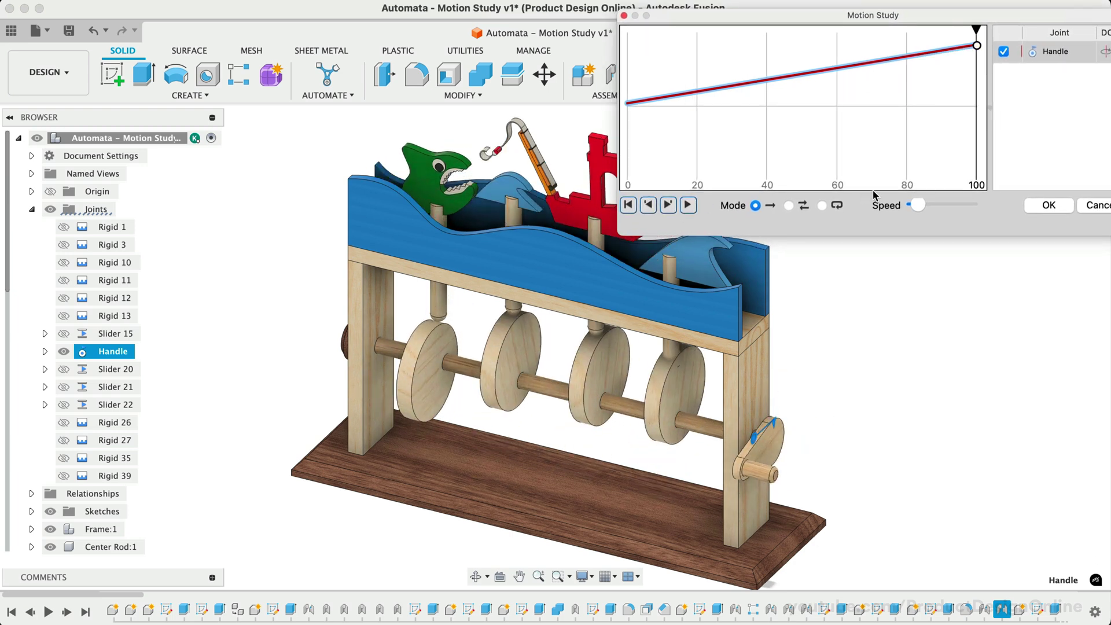
{"action": "left_click_drag", "start_coordinate": [917, 202], "coordinate": [911, 201]}
{"action": "left_click", "coordinate": [690, 206]}
{"action": "left_click", "coordinate": [691, 206]}
{"action": "left_click", "coordinate": [788, 206]}
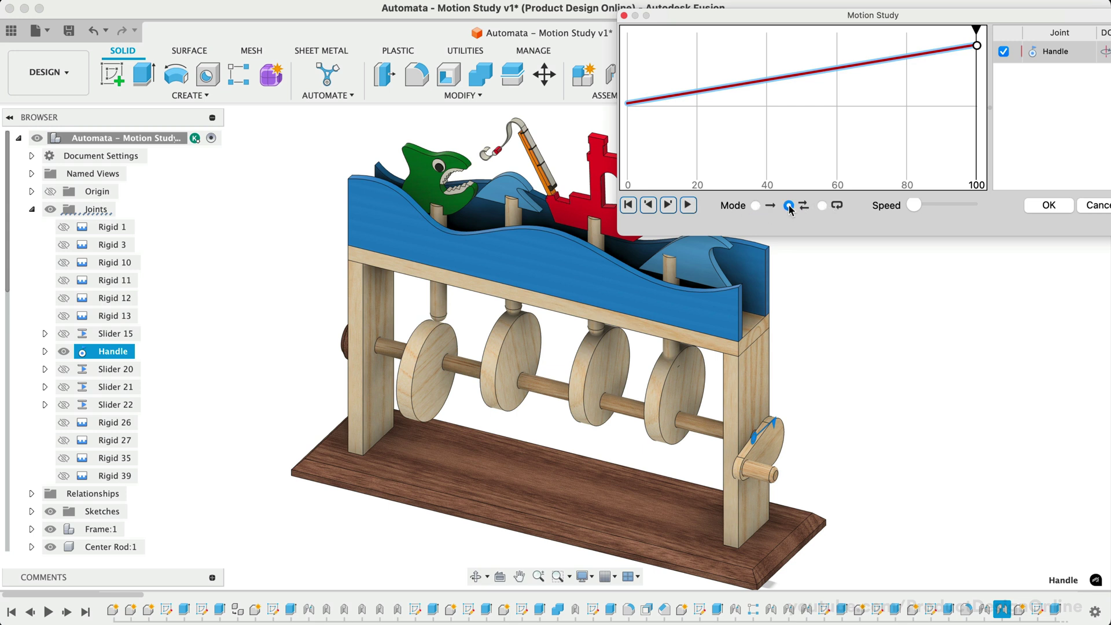
{"action": "left_click", "coordinate": [822, 205]}
{"action": "left_click", "coordinate": [688, 211]}
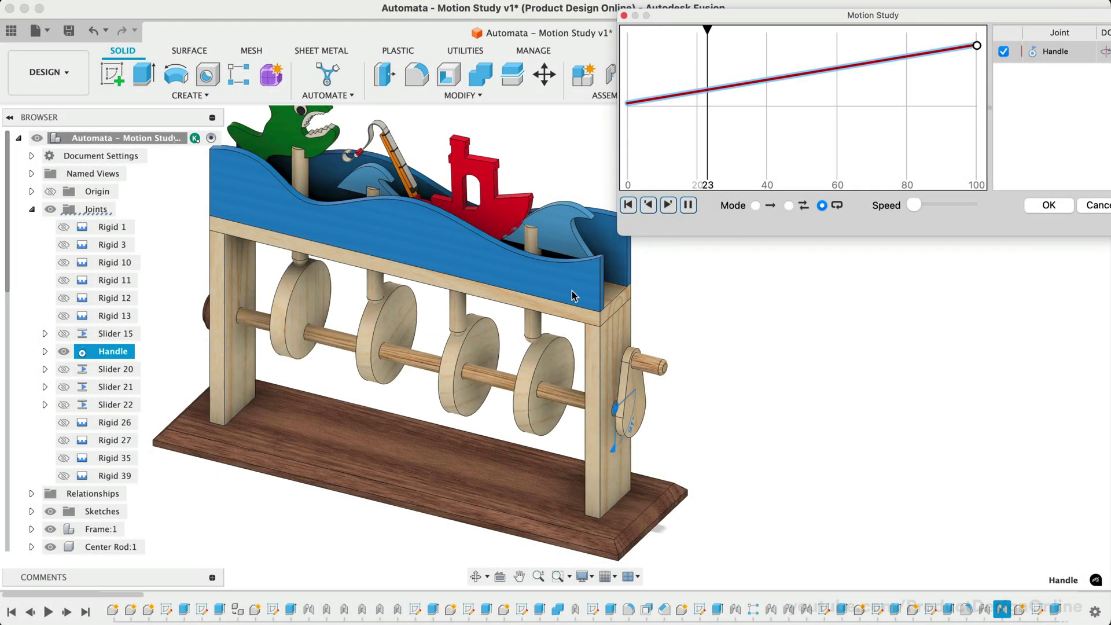
Step: Finish the motion study with OK, then make the fourth cam disc tangent to its follower rod
{"action": "left_click", "coordinate": [1048, 206]}
{"action": "middle_click_drag", "start_coordinate": [379, 310], "coordinate": [489, 293]}
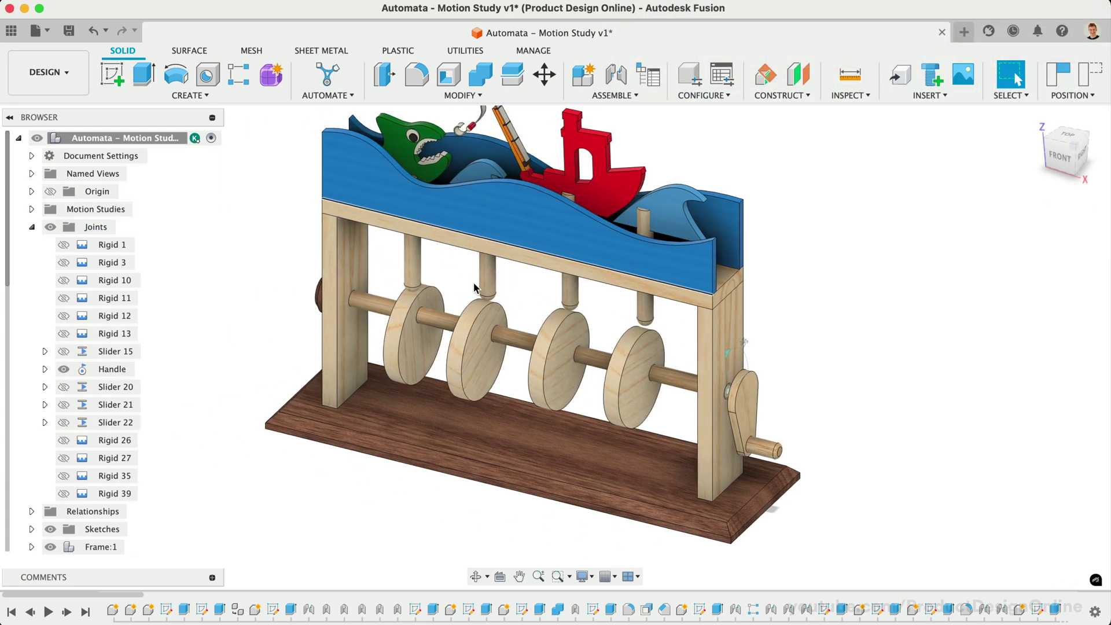
{"action": "left_click", "coordinate": [607, 95]}
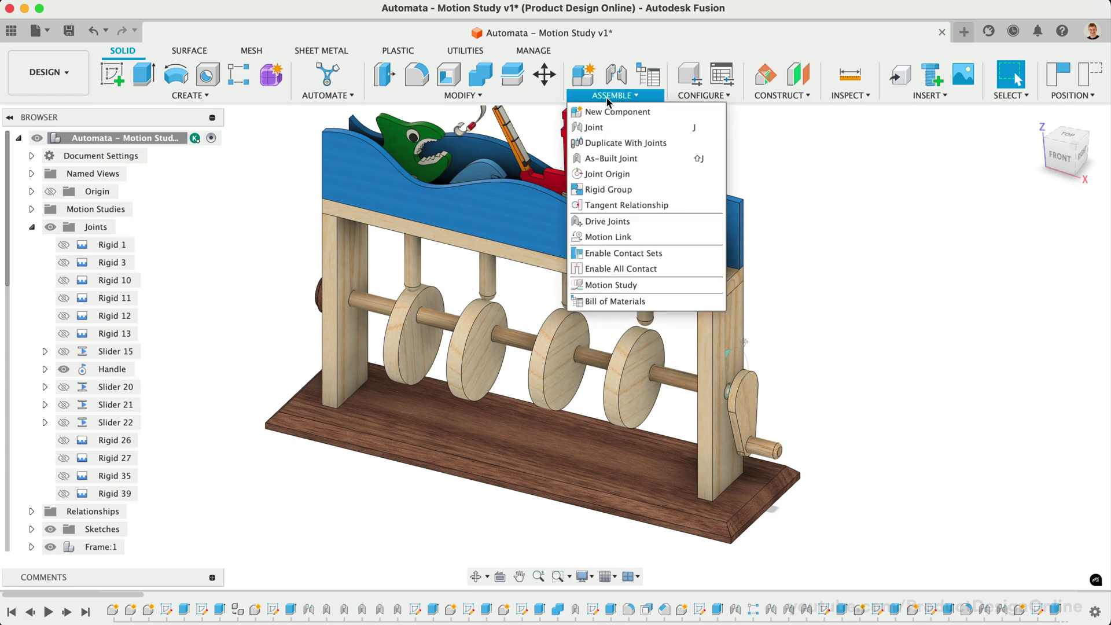
{"action": "left_click", "coordinate": [607, 205]}
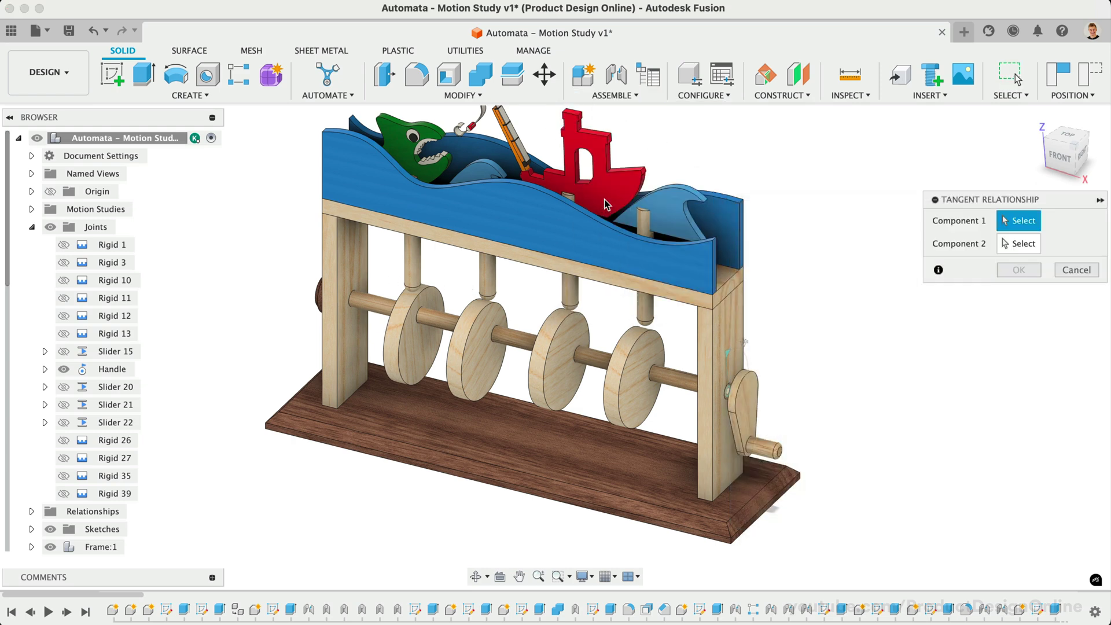
{"action": "left_click", "coordinate": [640, 334]}
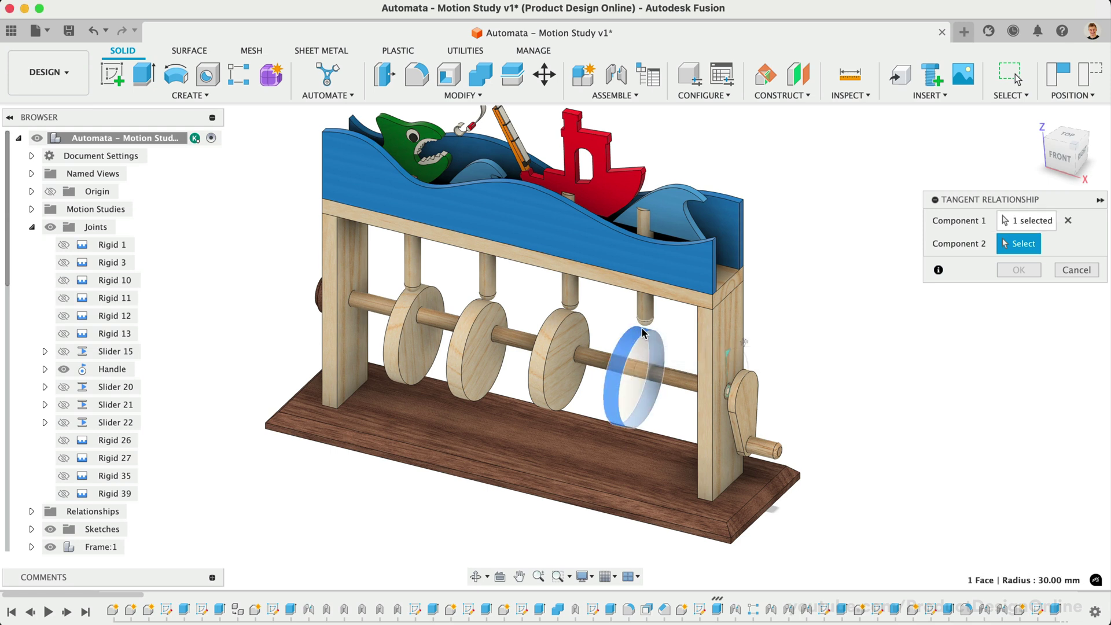
{"action": "left_click", "coordinate": [645, 328]}
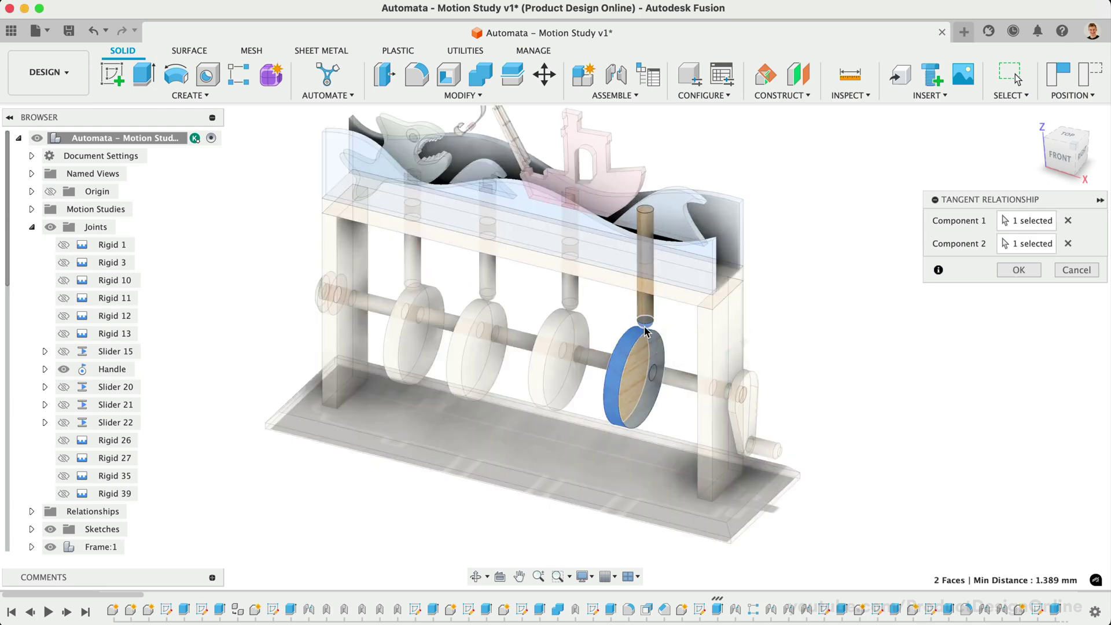
{"action": "left_click", "coordinate": [1019, 270]}
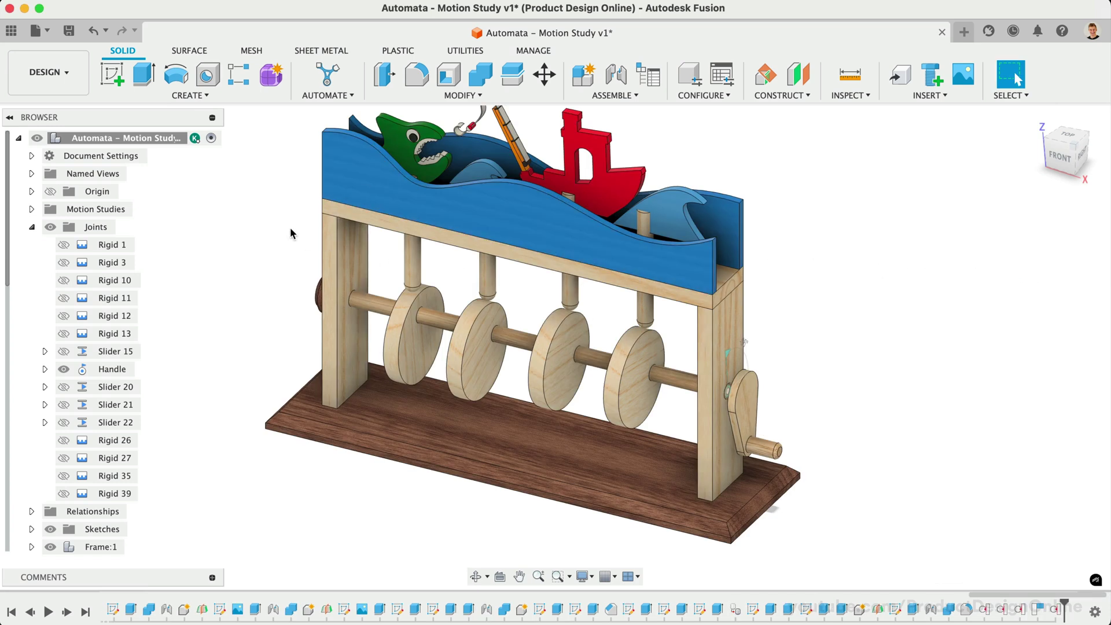
Step: Edit MotionStudy-1 and play it in Loop mode, moving its window off the model
{"action": "left_click", "coordinate": [31, 209]}
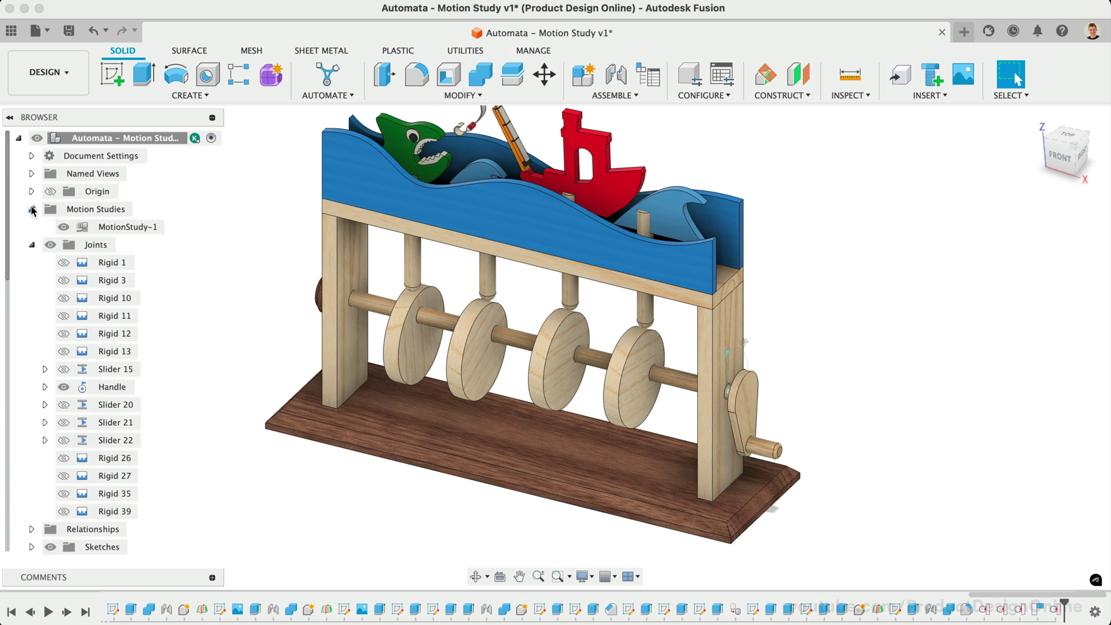
{"action": "right_click", "coordinate": [129, 228]}
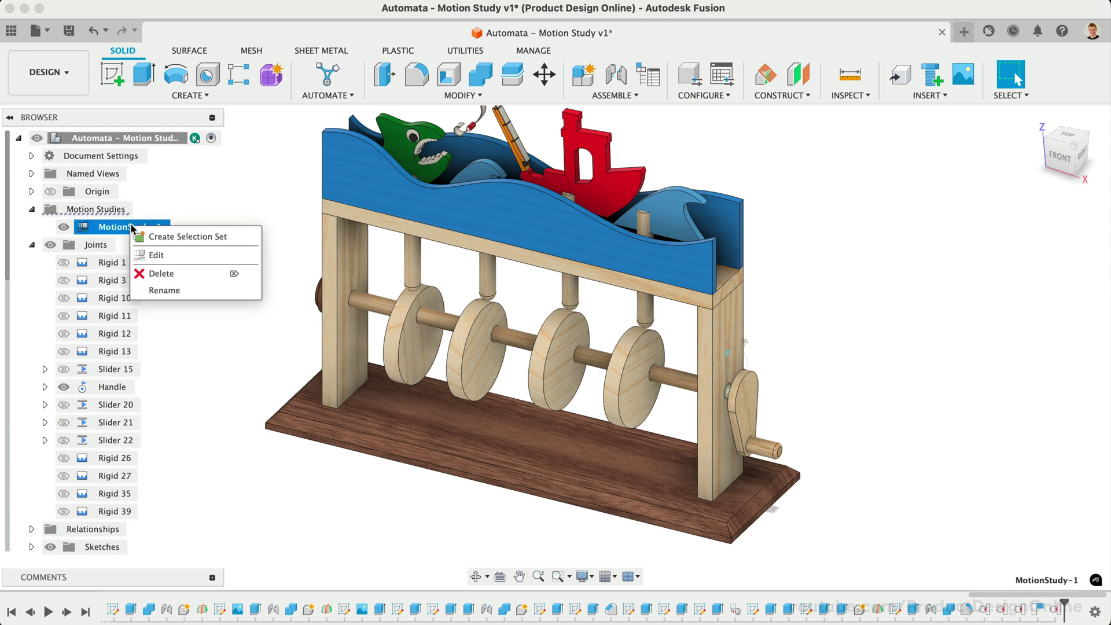
{"action": "left_click", "coordinate": [219, 254]}
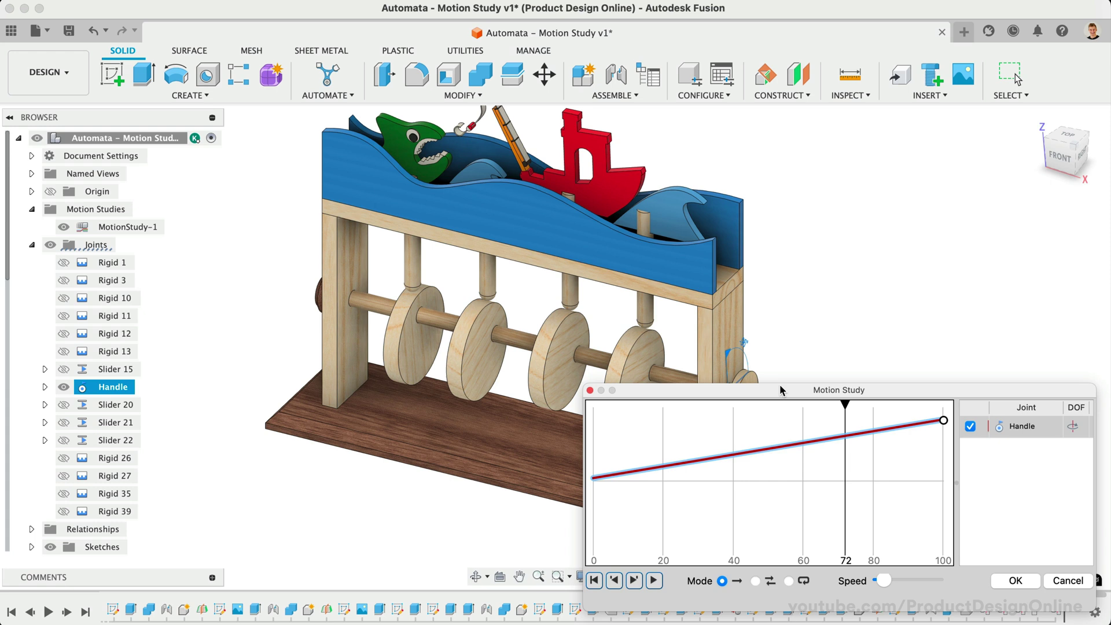
{"action": "left_click", "coordinate": [653, 588]}
{"action": "left_click", "coordinate": [789, 581]}
{"action": "left_click", "coordinate": [653, 580]}
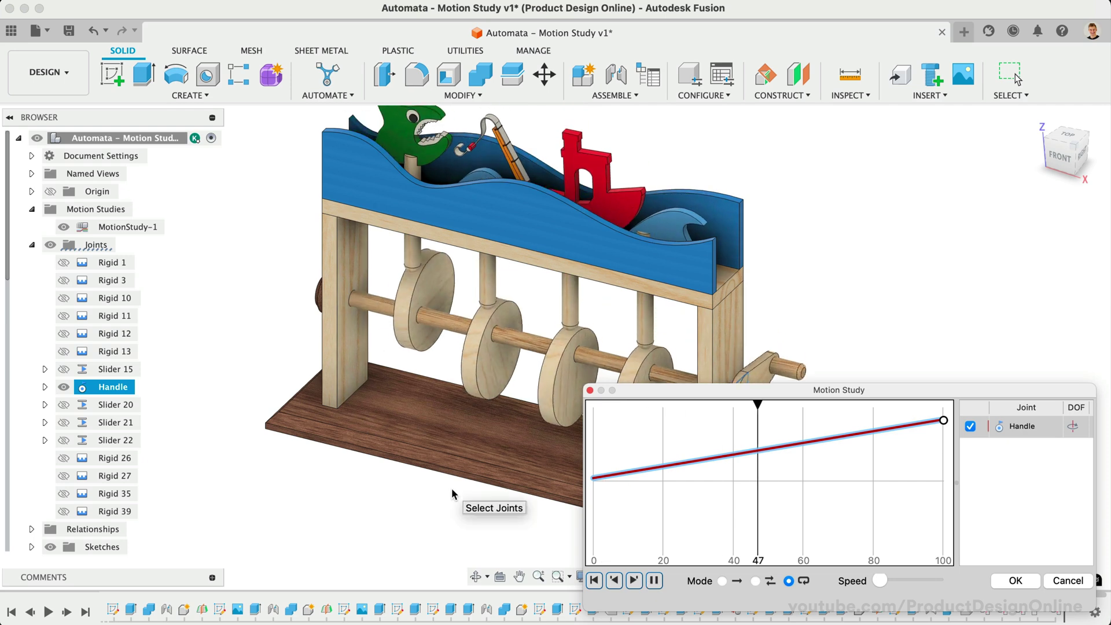
{"action": "scroll", "coordinate": [468, 504], "scroll_direction": "up", "scroll_amount": 3}
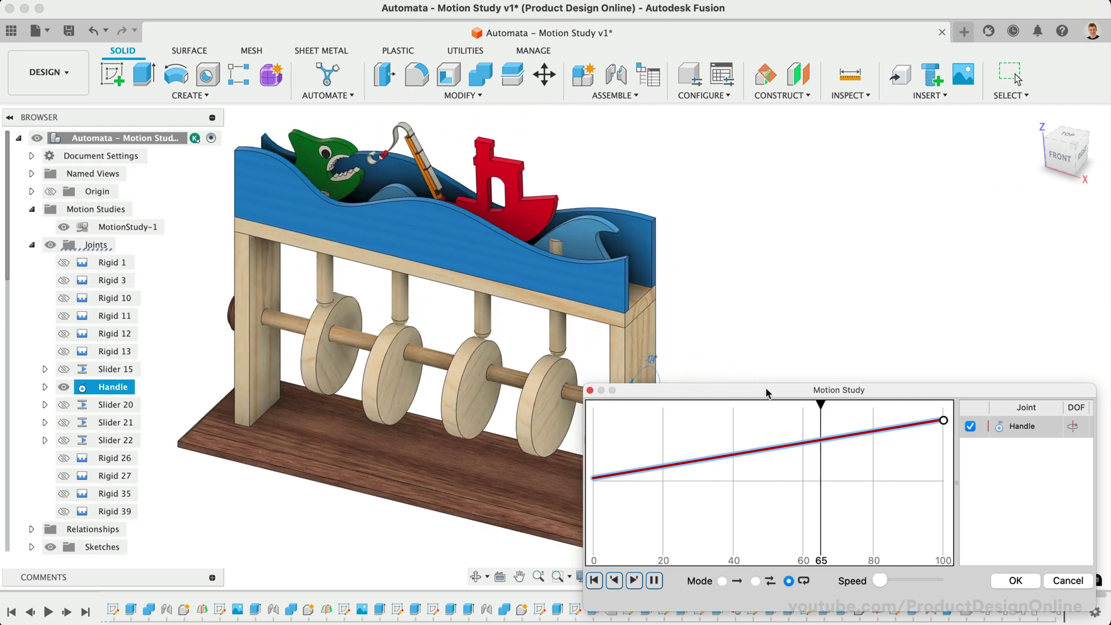
{"action": "mouse_move", "coordinate": [767, 390]}
{"action": "left_mouse_down"}
{"action": "mouse_move", "coordinate": [817, 337]}
{"action": "mouse_move", "coordinate": [812, 44]}
{"action": "left_mouse_up"}
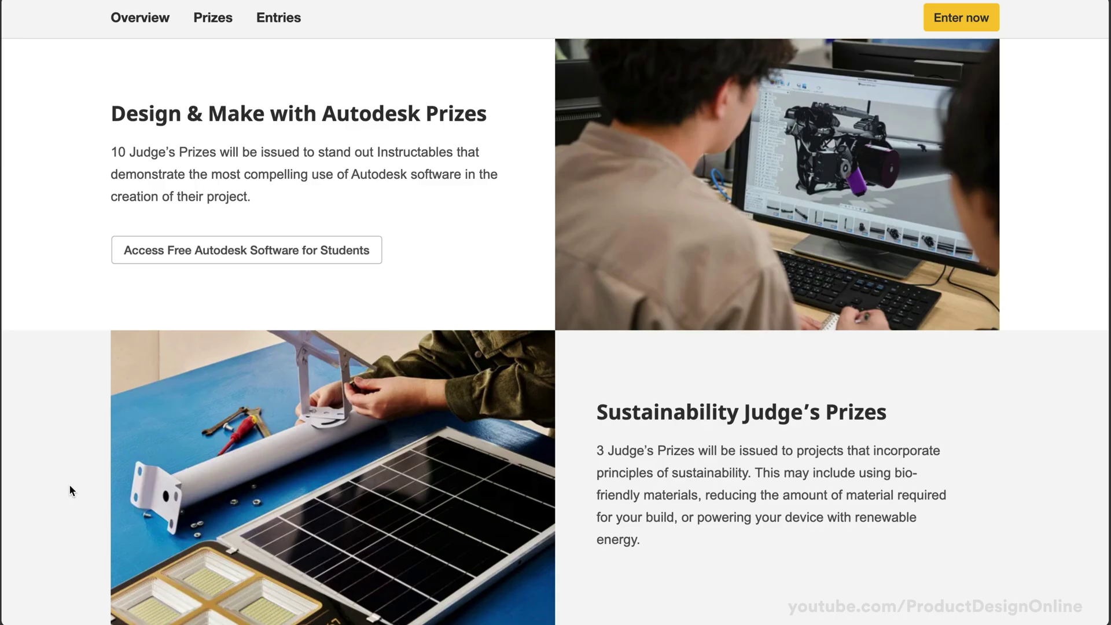
{"action": "scroll", "coordinate": [69, 489], "scroll_direction": "down", "scroll_amount": 1}
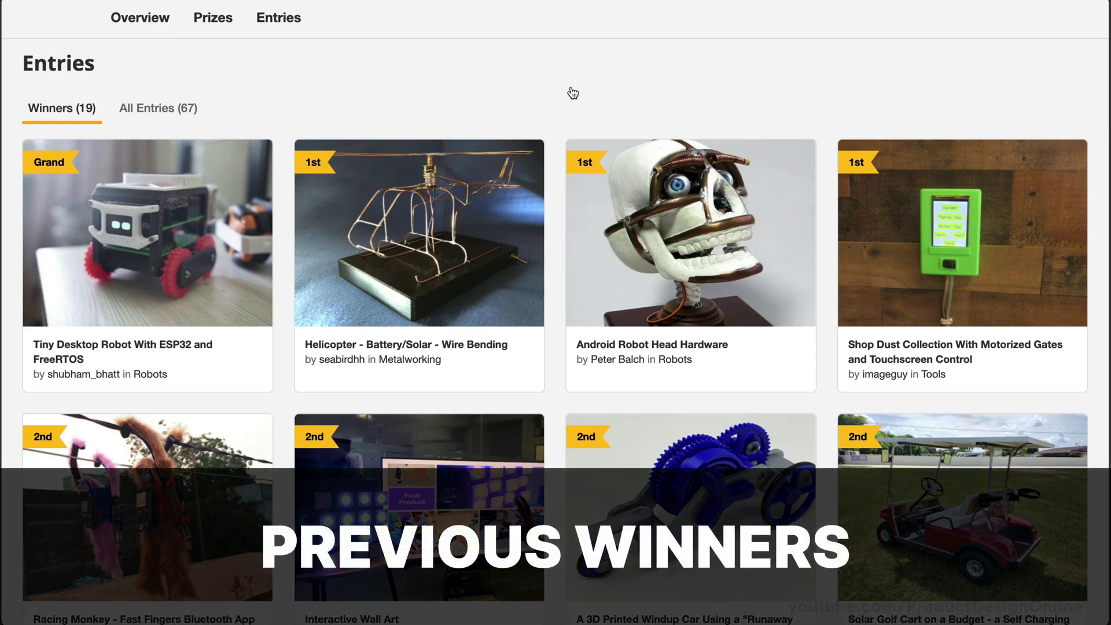
{"action": "scroll", "coordinate": [572, 93], "scroll_direction": "down", "scroll_amount": 1}
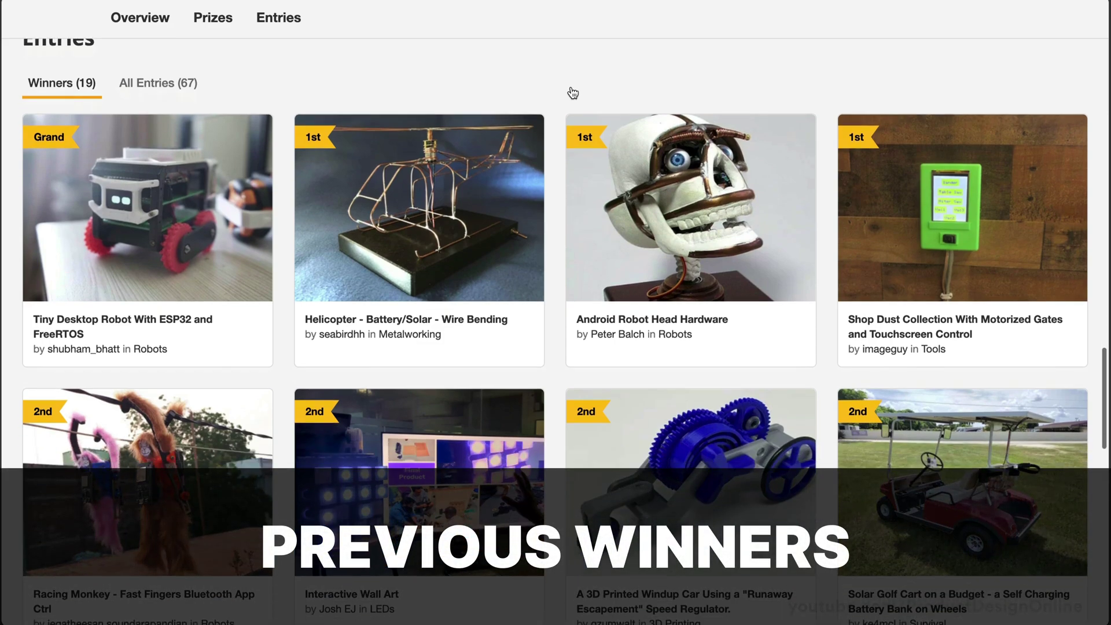
{"action": "scroll", "coordinate": [573, 93], "scroll_direction": "down", "scroll_amount": 1}
{"action": "scroll", "coordinate": [573, 94], "scroll_direction": "down", "scroll_amount": 1}
{"action": "scroll", "coordinate": [573, 92], "scroll_direction": "down", "scroll_amount": 1}
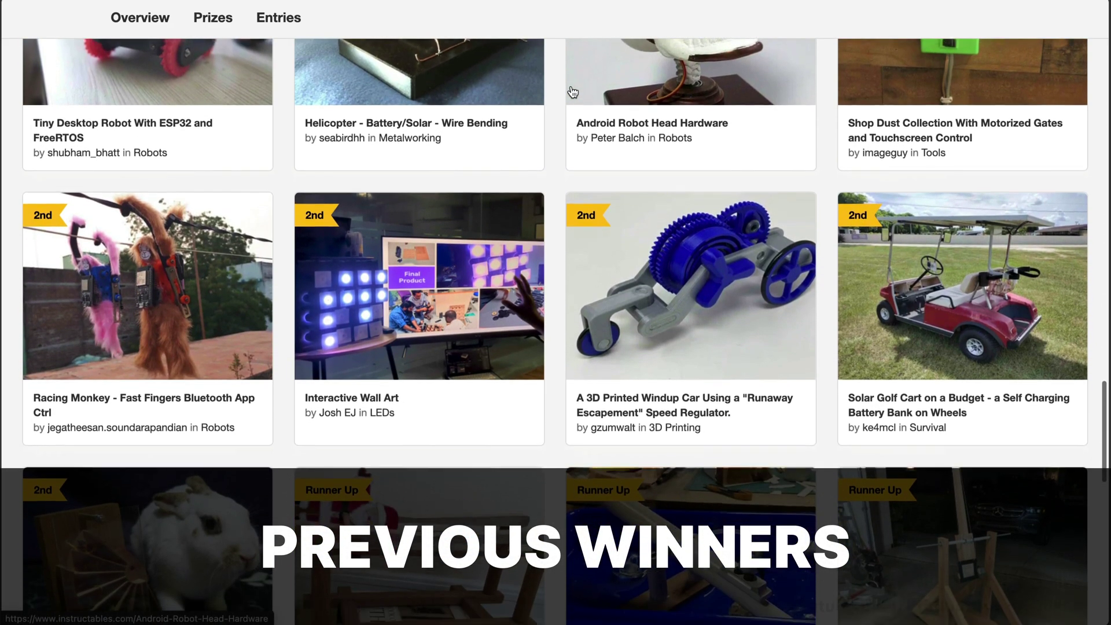
{"action": "scroll", "coordinate": [572, 93], "scroll_direction": "down", "scroll_amount": 1}
{"action": "scroll", "coordinate": [573, 93], "scroll_direction": "down", "scroll_amount": 1}
{"action": "scroll", "coordinate": [534, 244], "scroll_direction": "down", "scroll_amount": 2}
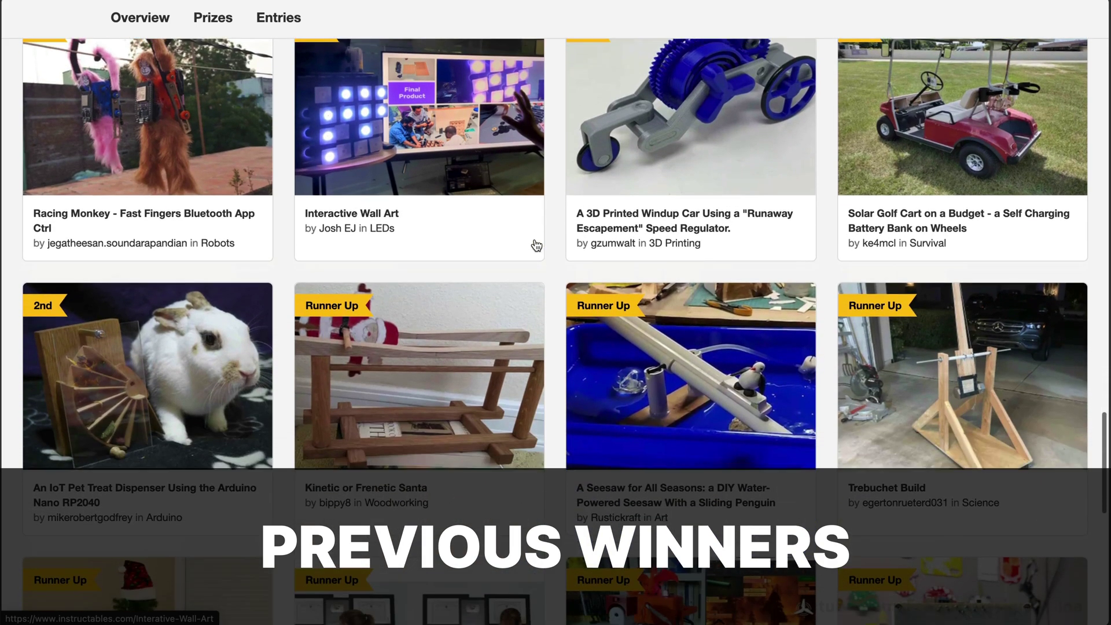
{"action": "scroll", "coordinate": [534, 245], "scroll_direction": "down", "scroll_amount": 1}
{"action": "scroll", "coordinate": [529, 260], "scroll_direction": "down", "scroll_amount": 1}
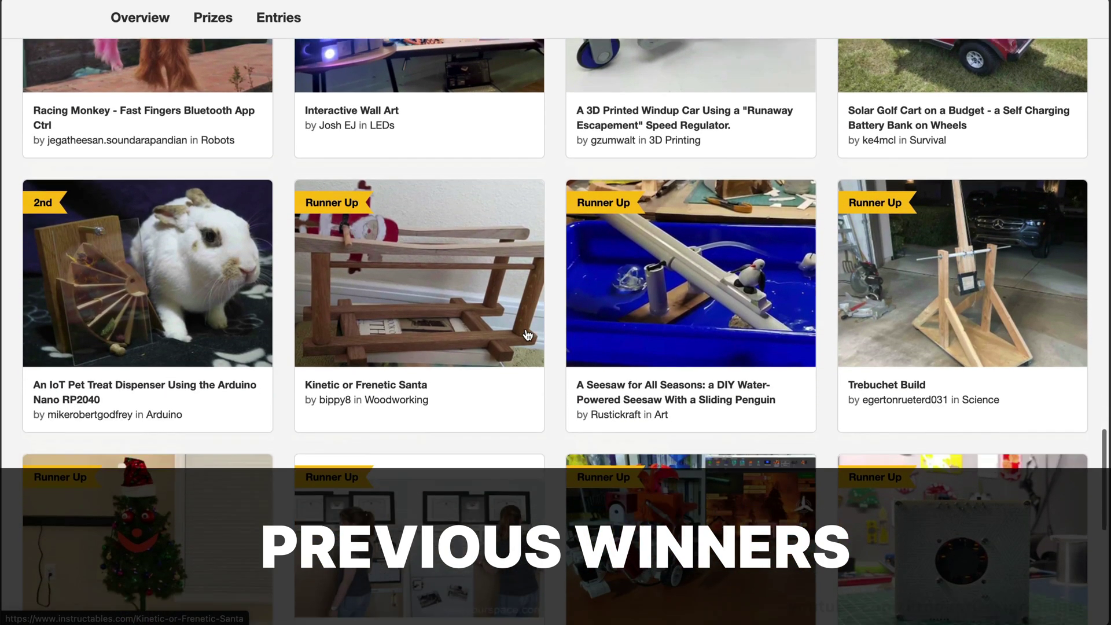
{"action": "scroll", "coordinate": [527, 295], "scroll_direction": "down", "scroll_amount": 2}
{"action": "scroll", "coordinate": [526, 330], "scroll_direction": "down", "scroll_amount": 1}
{"action": "scroll", "coordinate": [527, 333], "scroll_direction": "down", "scroll_amount": 2}
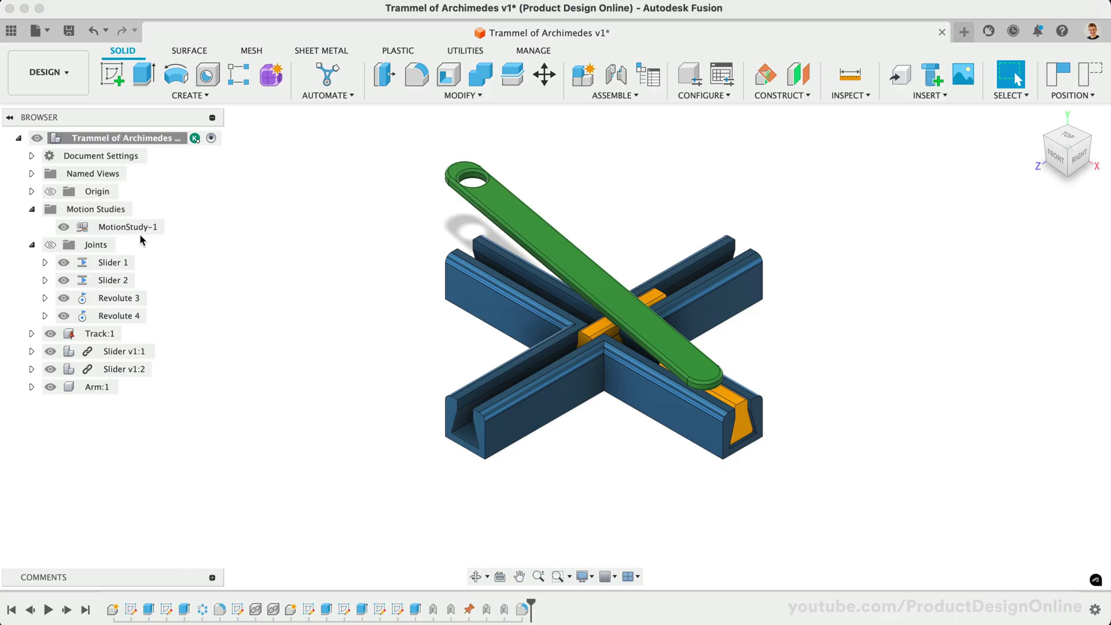
Step: Edit MotionStudy-1, play it looping at slightly lower speed, stop, and close it with OK
{"action": "right_click", "coordinate": [140, 231]}
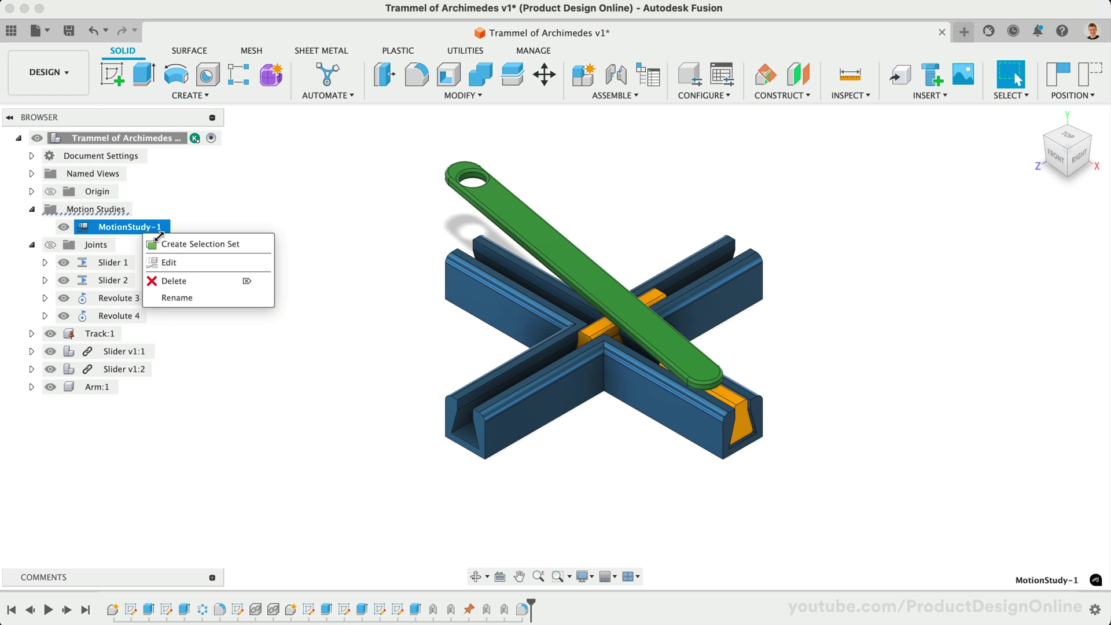
{"action": "left_click", "coordinate": [169, 262]}
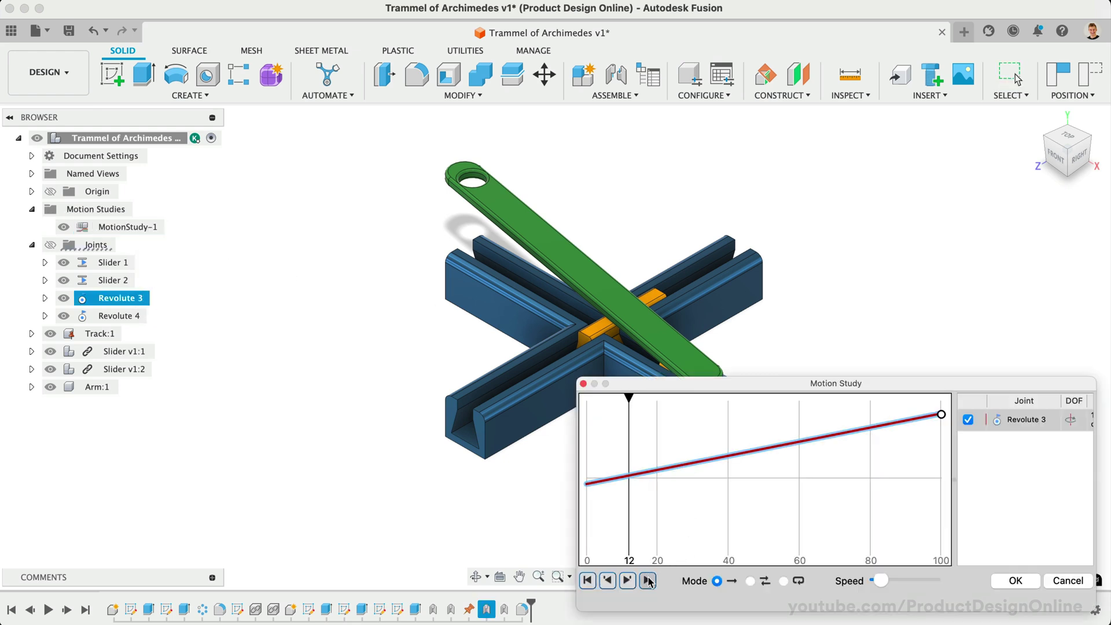
{"action": "left_click_drag", "start_coordinate": [880, 581], "coordinate": [875, 580]}
{"action": "left_click", "coordinate": [783, 581]}
{"action": "left_click", "coordinate": [647, 580]}
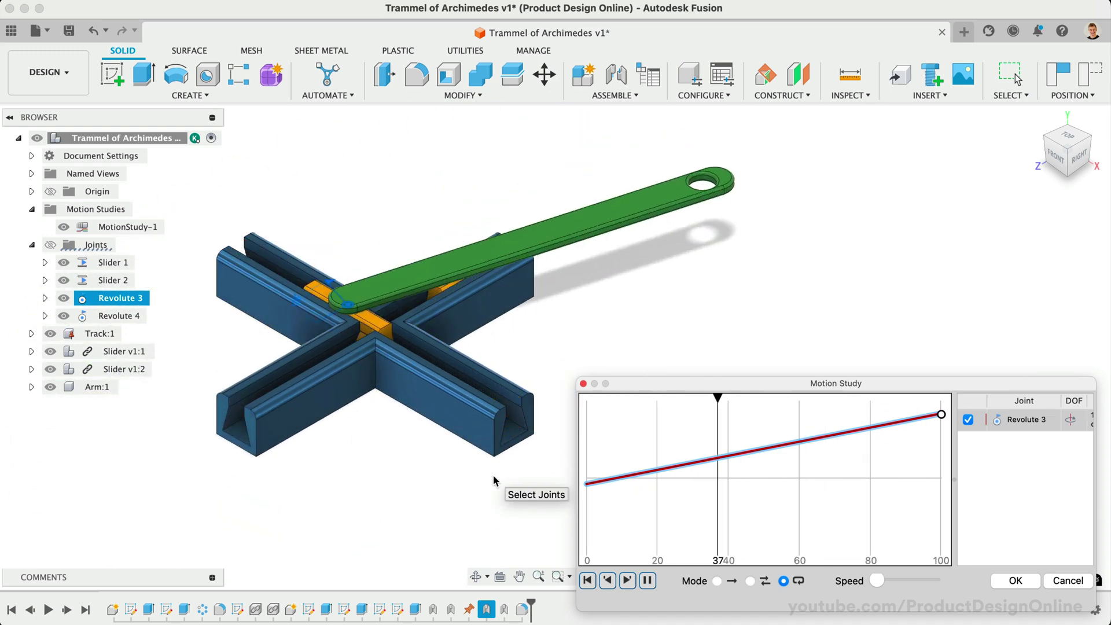
{"action": "left_click", "coordinate": [587, 581]}
{"action": "scroll", "coordinate": [1035, 423], "scroll_direction": "right", "scroll_amount": 2}
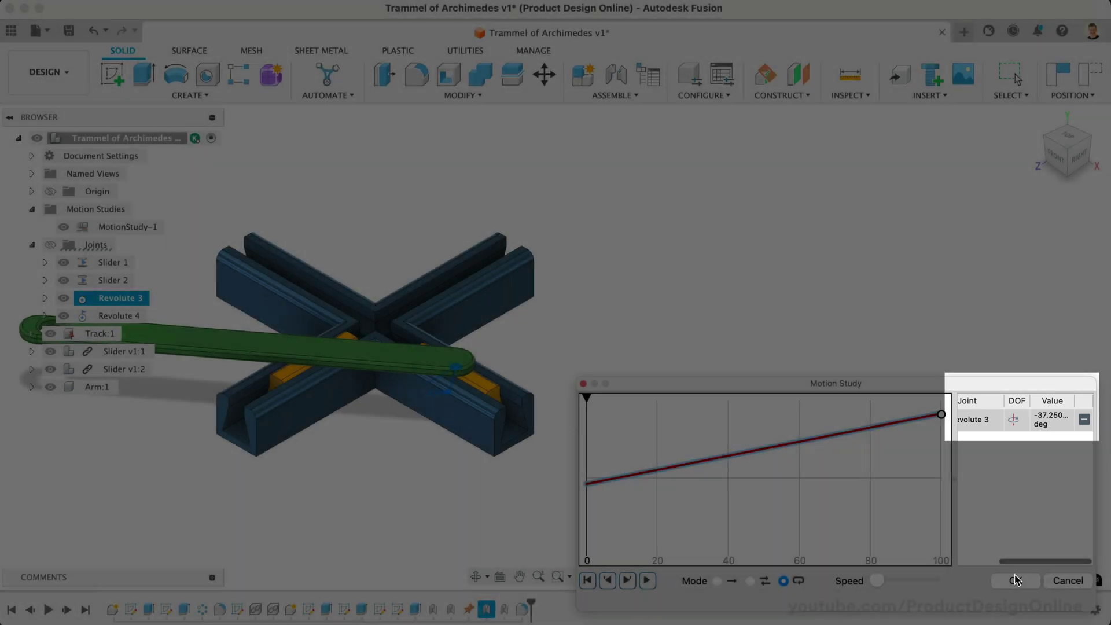
{"action": "left_click", "coordinate": [1016, 580]}
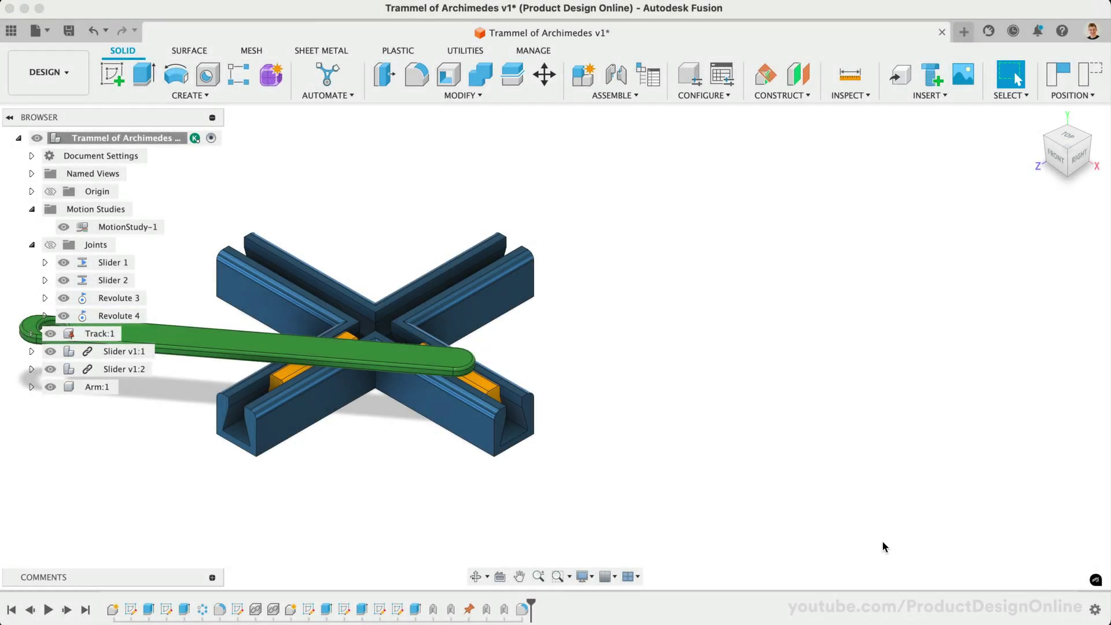
{"action": "scroll", "coordinate": [155, 308], "scroll_direction": "down", "scroll_amount": 3}
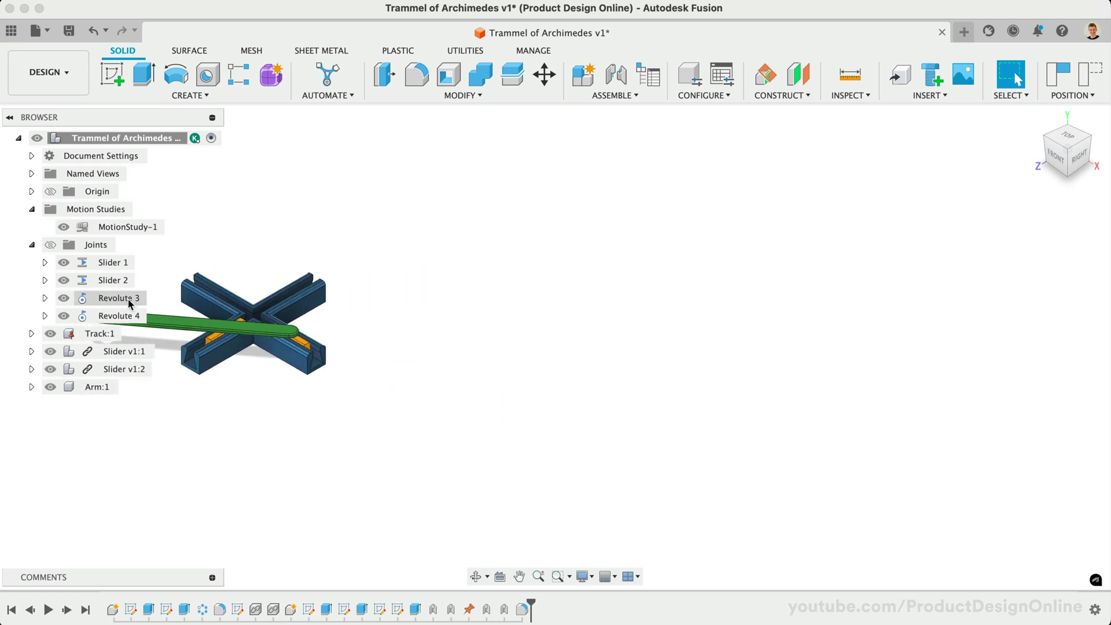
Step: Set a 0.00 deg rest position on Revolute 3 and revert the assembly position
{"action": "right_click", "coordinate": [129, 303]}
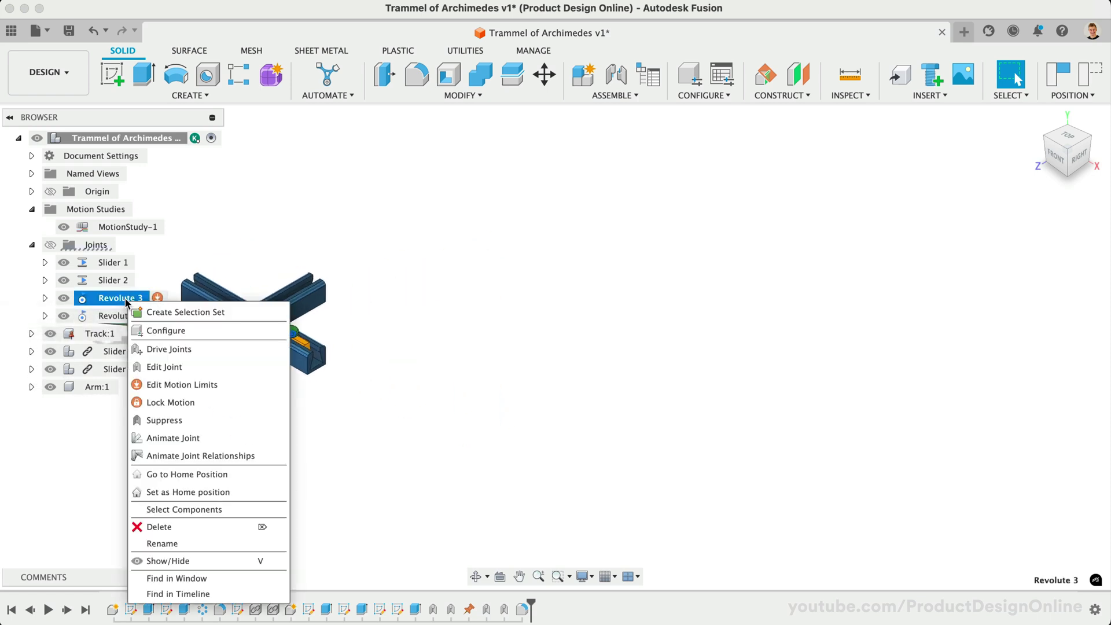
{"action": "left_click", "coordinate": [262, 385]}
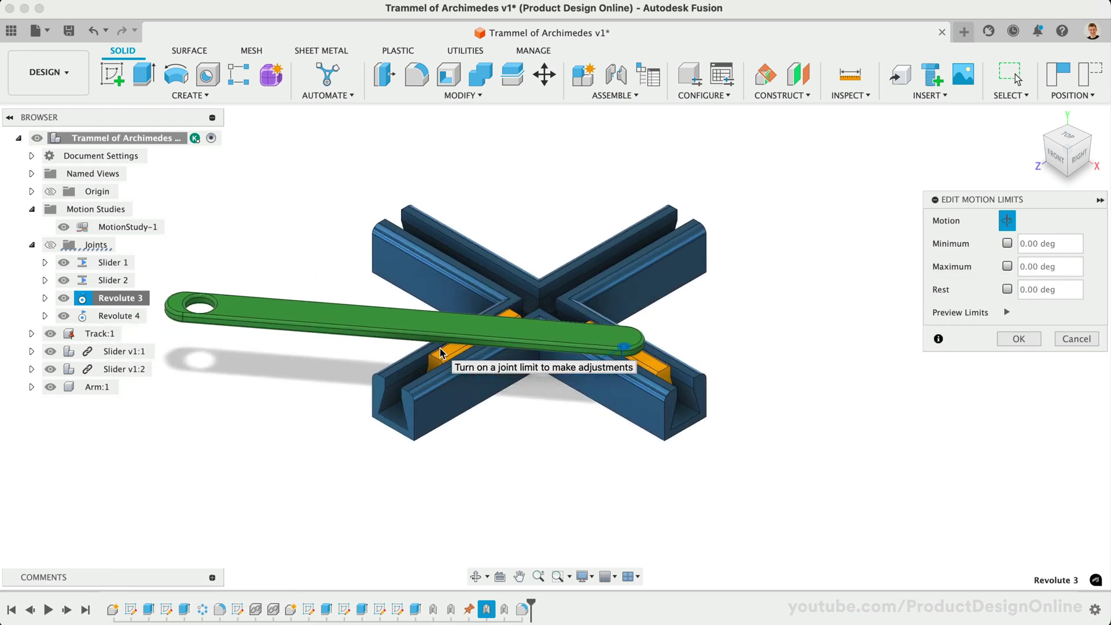
{"action": "left_click", "coordinate": [1006, 289]}
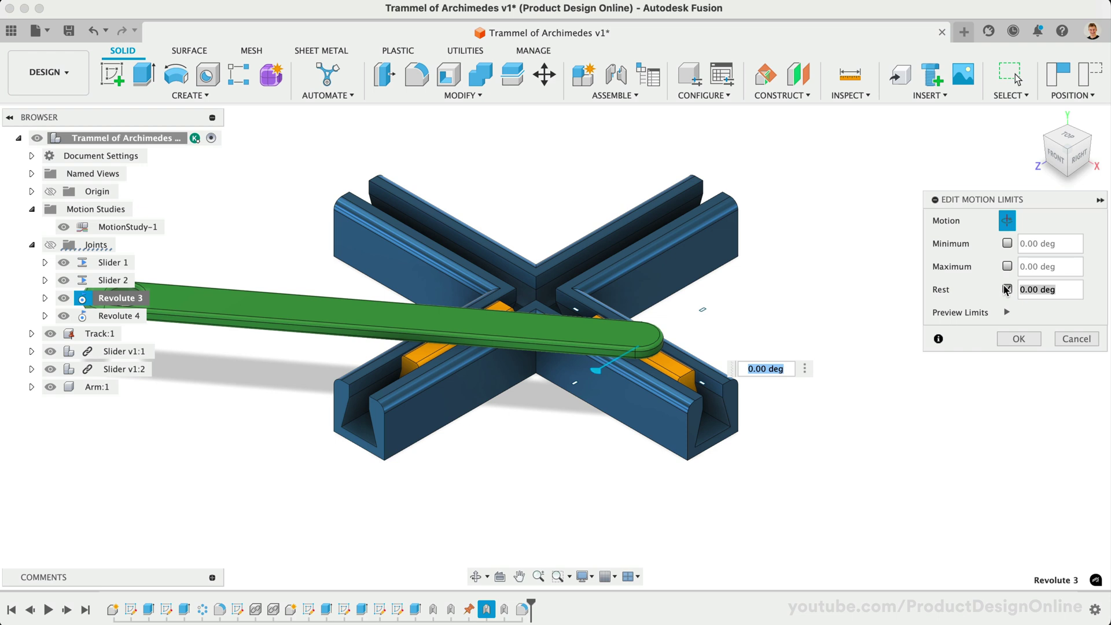
{"action": "mouse_move", "coordinate": [1049, 289]}
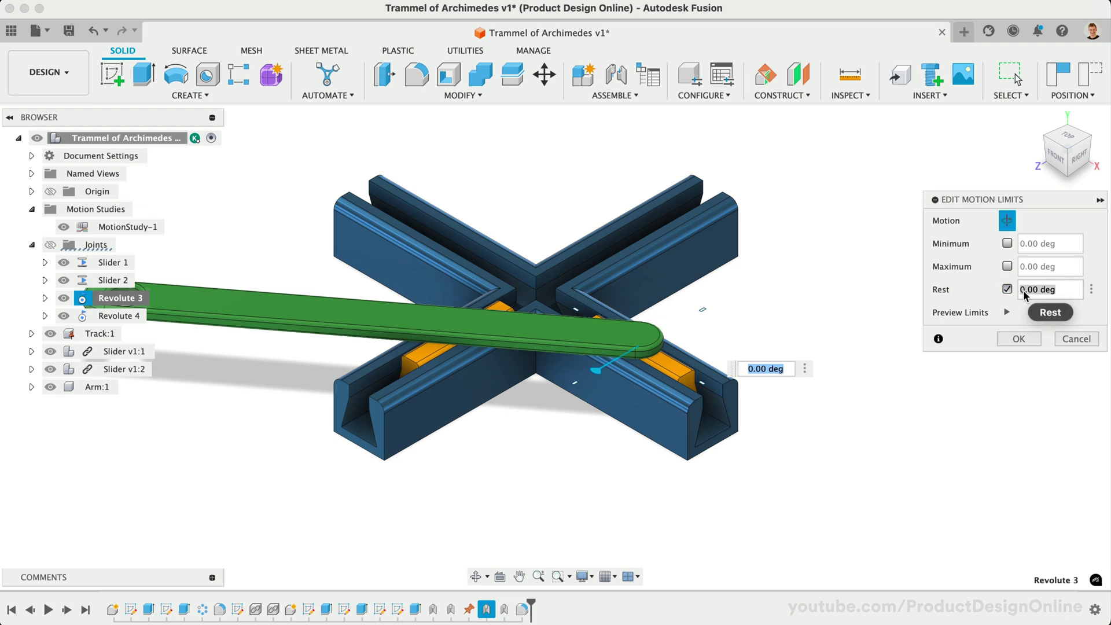
{"action": "left_click", "coordinate": [1012, 339]}
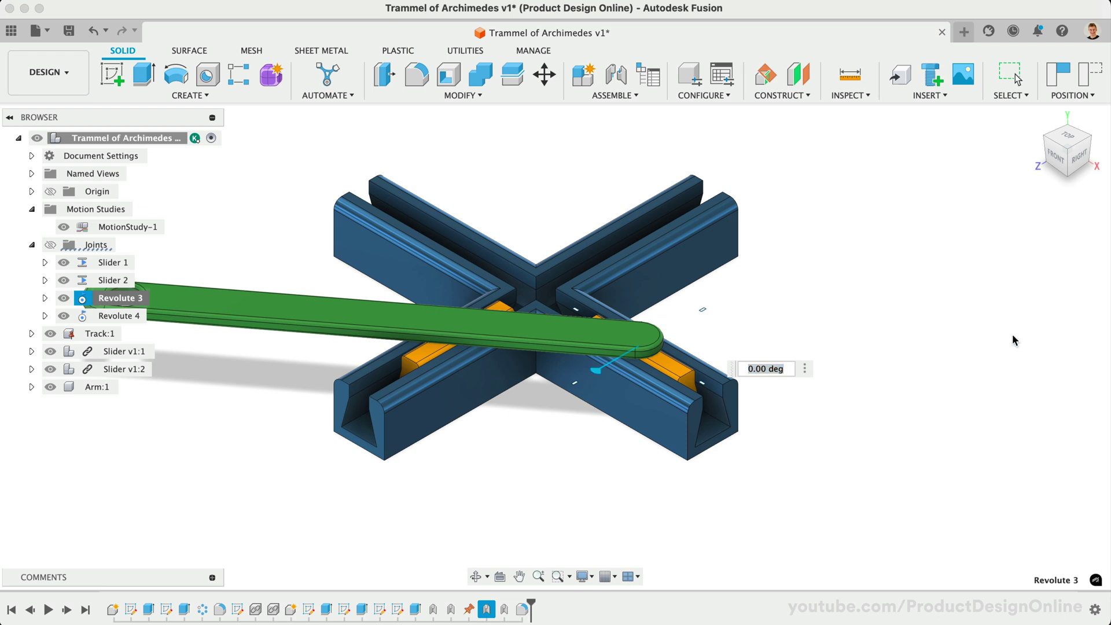
{"action": "left_click", "coordinate": [1088, 82]}
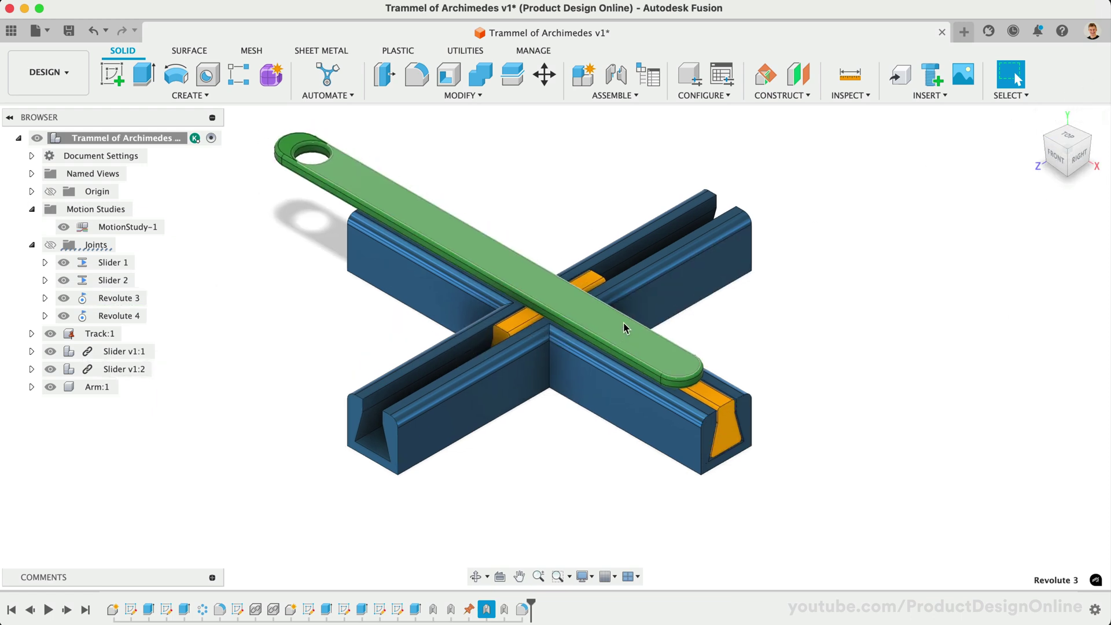
{"action": "scroll", "coordinate": [625, 327], "scroll_direction": "up", "scroll_amount": 5}
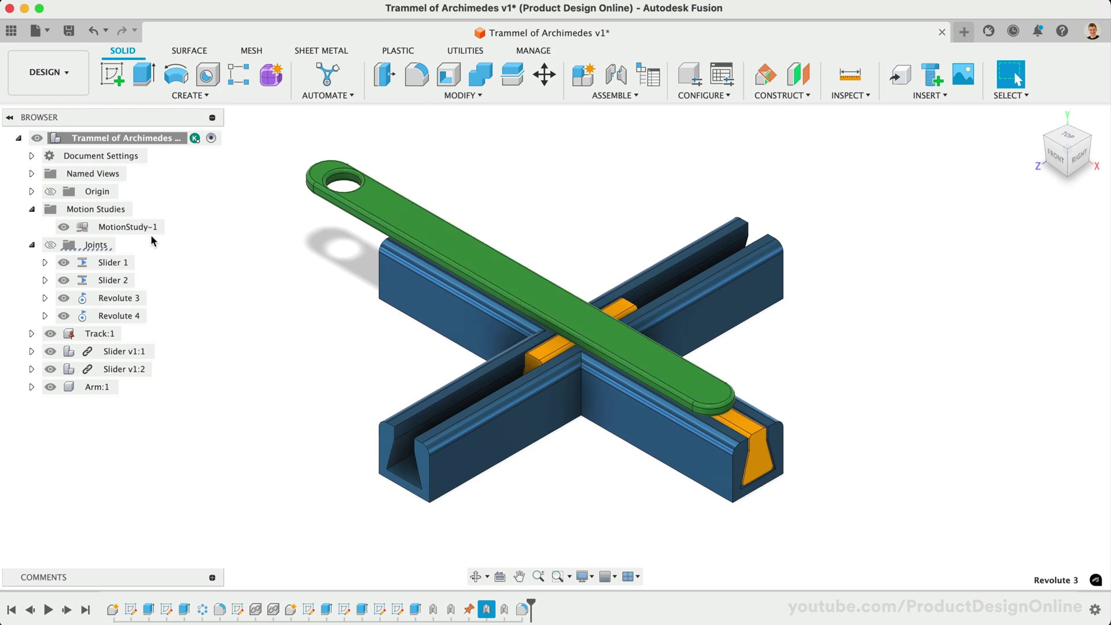
Step: Delete MotionStudy-1 and start a new motion study with Revolute 3
{"action": "right_click", "coordinate": [143, 227]}
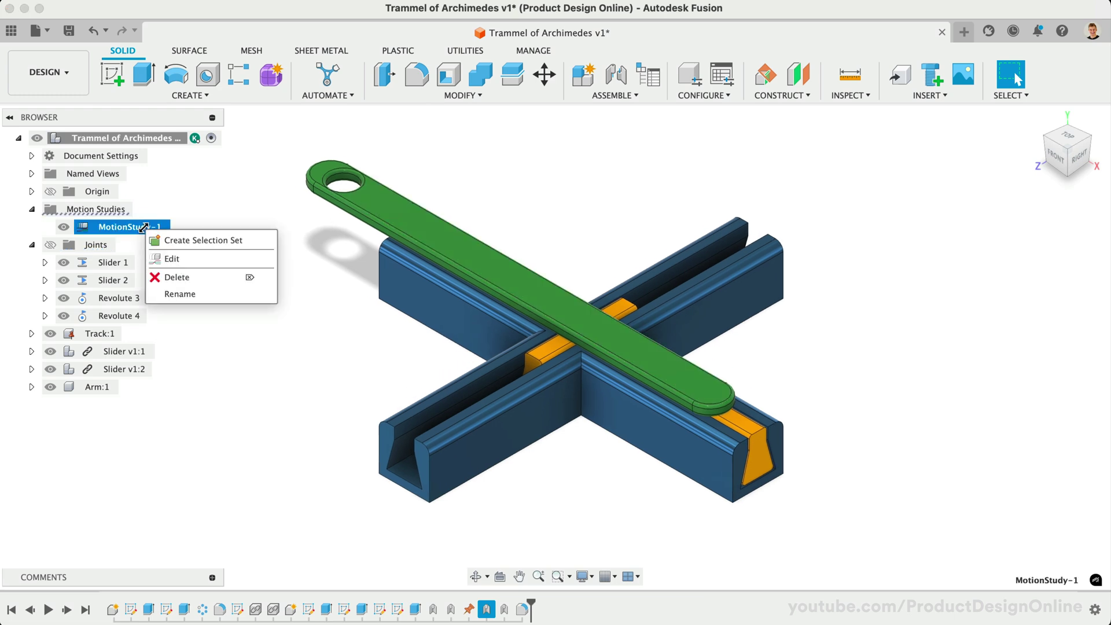
{"action": "left_click", "coordinate": [216, 277]}
{"action": "left_click", "coordinate": [614, 95]}
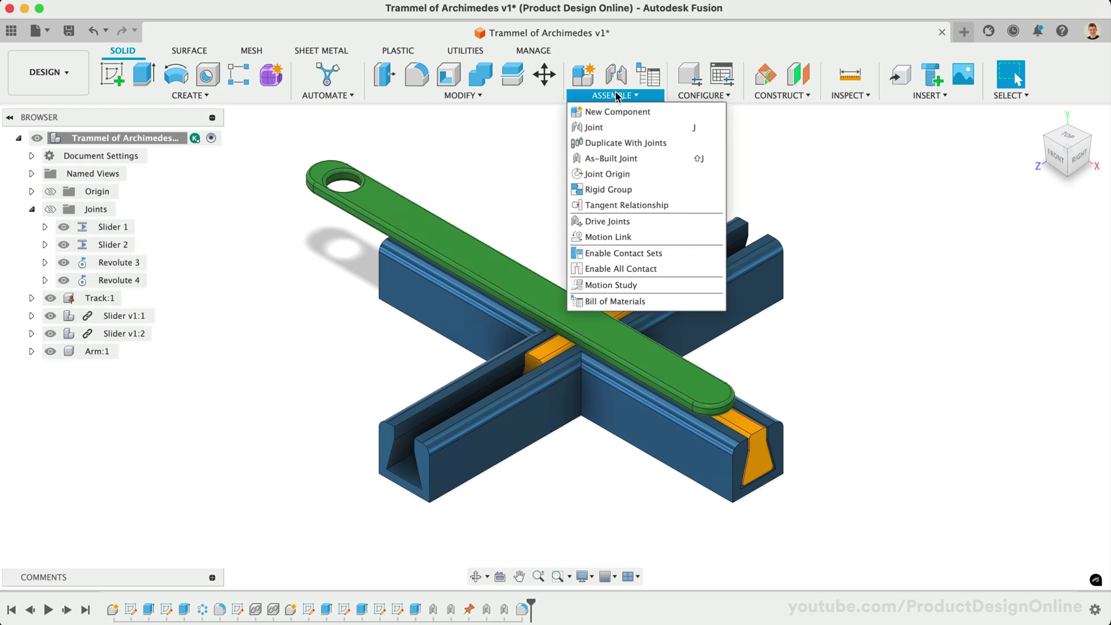
{"action": "left_click", "coordinate": [648, 280]}
{"action": "left_click", "coordinate": [121, 263]}
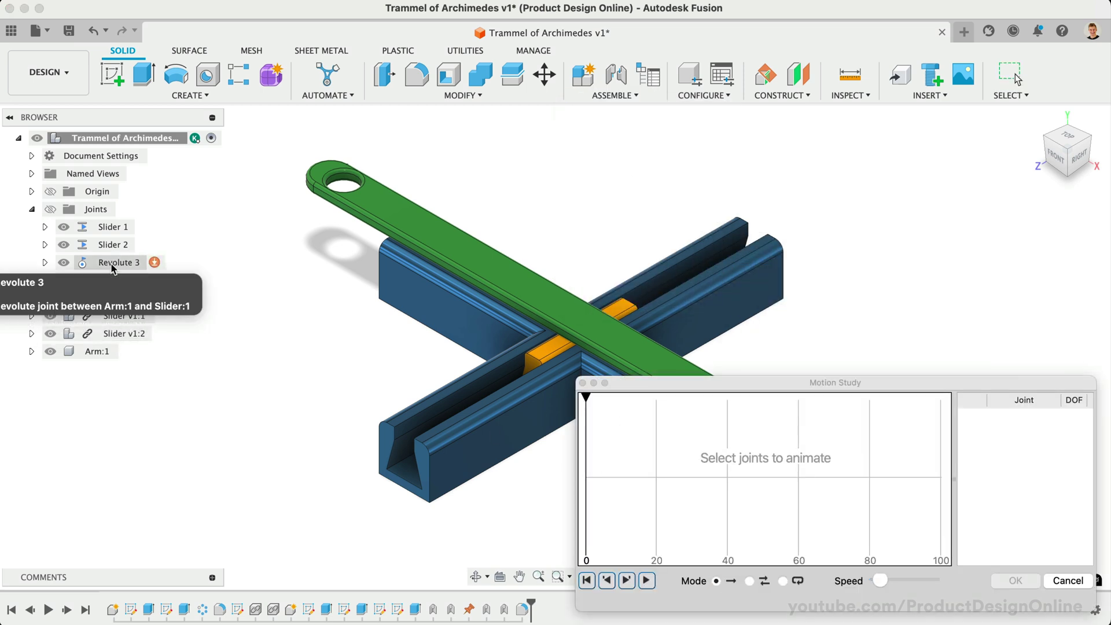
Step: Give Revolute 3 a 360° point at step 100 and play it on a loop
{"action": "left_click", "coordinate": [894, 476]}
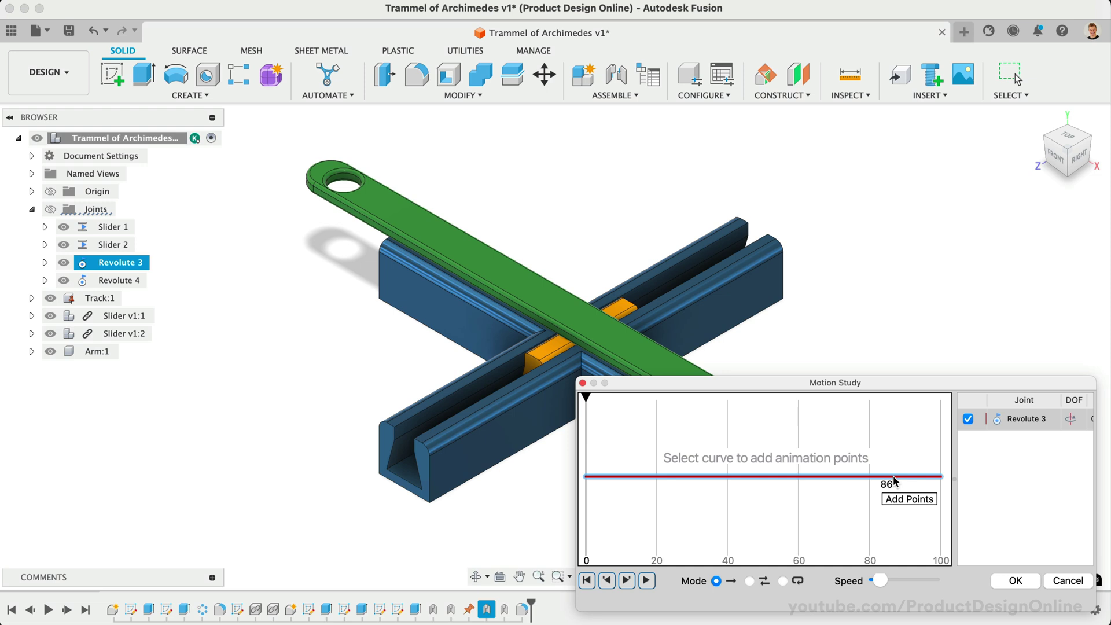
{"action": "left_click", "coordinate": [894, 477]}
{"action": "type", "text": "360"}
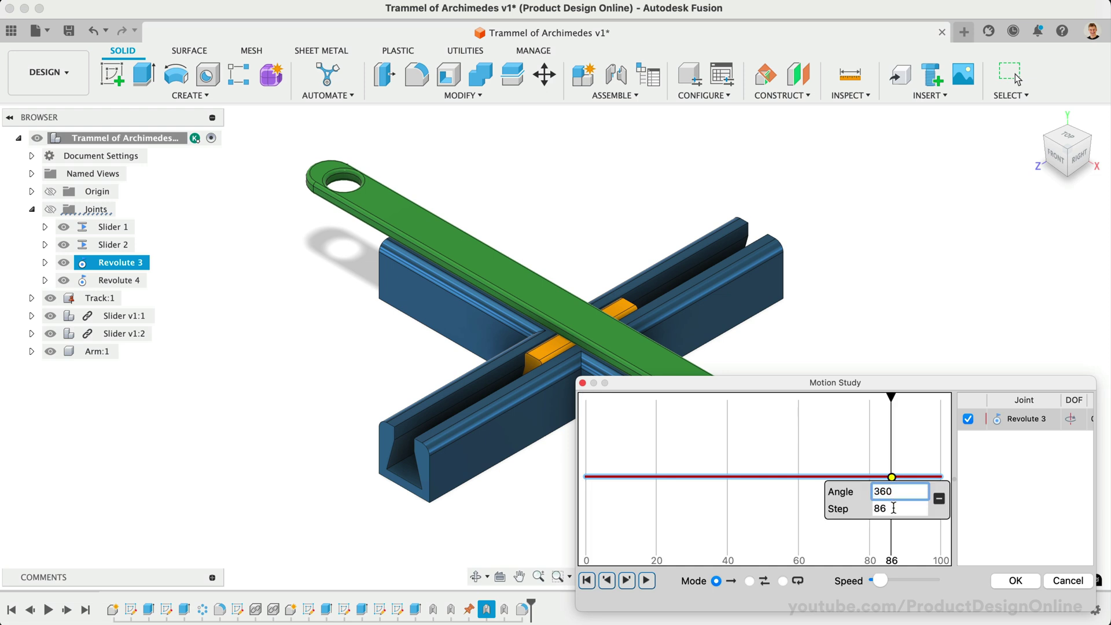
{"action": "double_click", "coordinate": [892, 507]}
{"action": "type", "text": "100"}
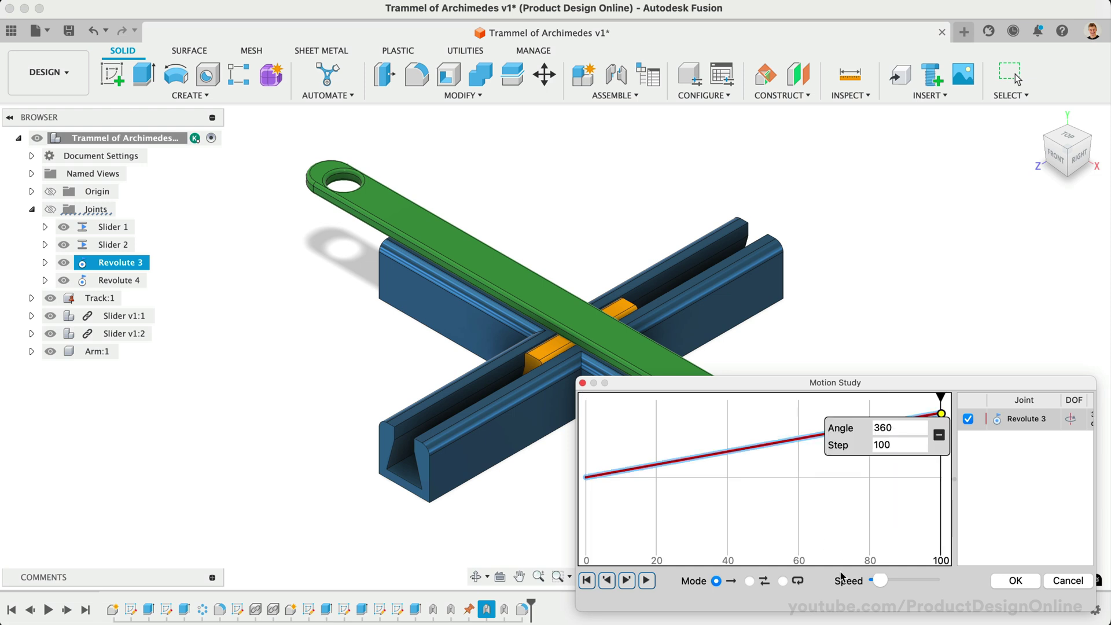
{"action": "key", "text": "Return"}
{"action": "left_click", "coordinate": [784, 581]}
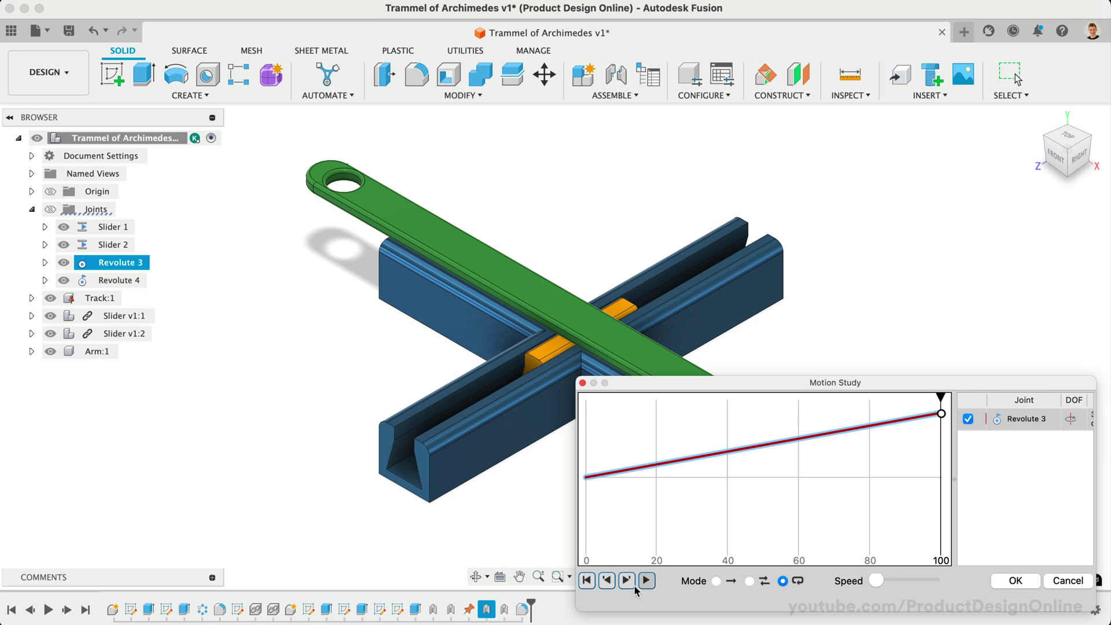
{"action": "left_click", "coordinate": [645, 581]}
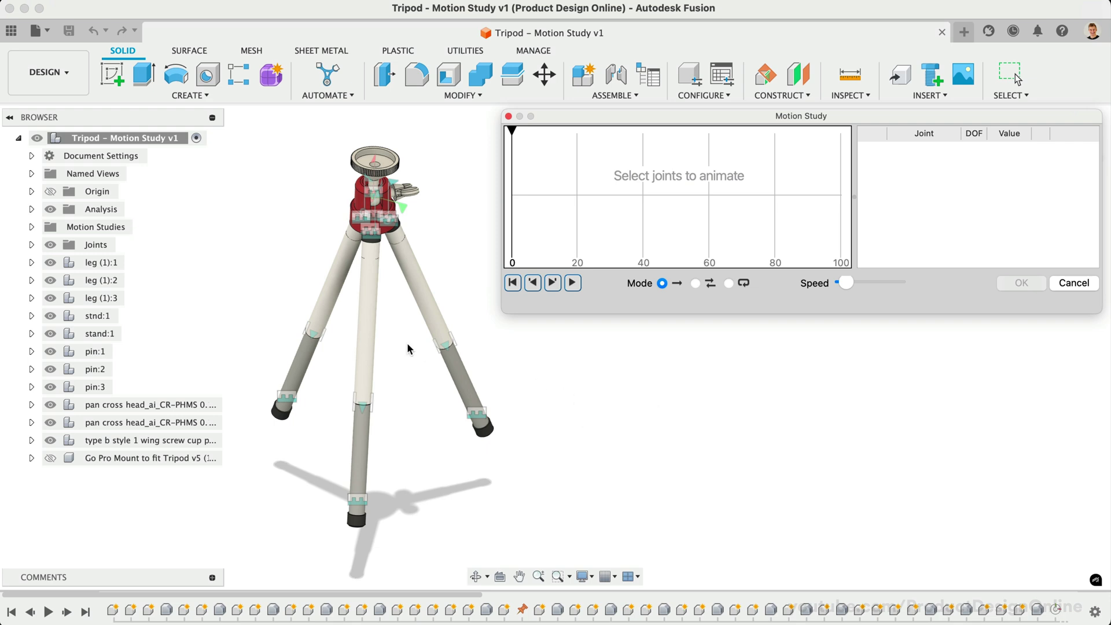
Step: Add the left, centre and right leg Slider 8 joints, toggling the first off and on
{"action": "left_click", "coordinate": [317, 336]}
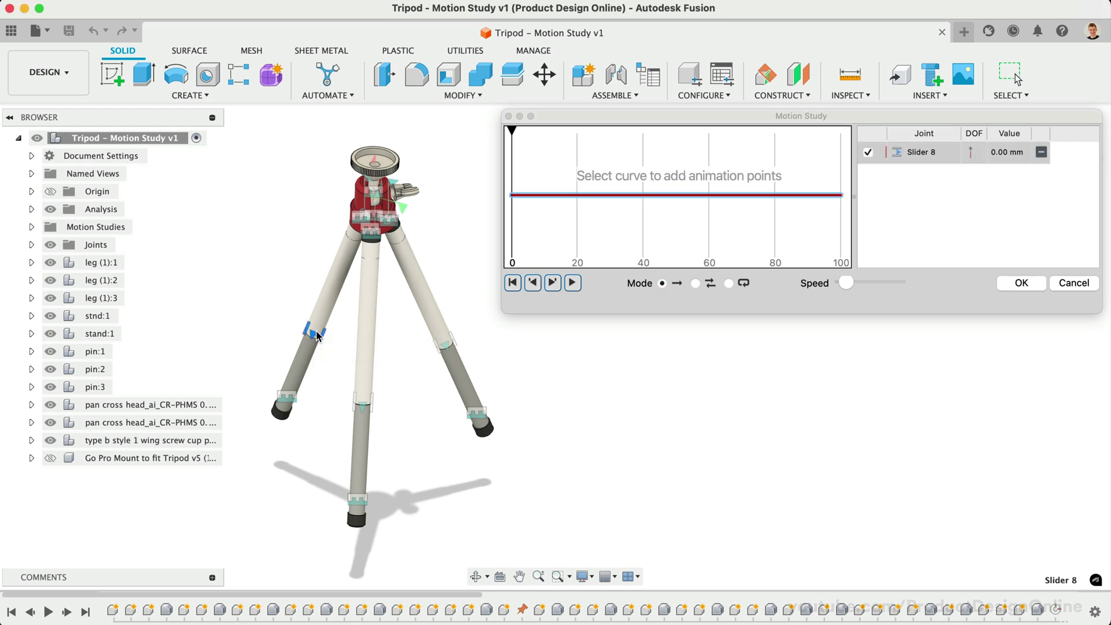
{"action": "left_click", "coordinate": [361, 409]}
{"action": "left_click", "coordinate": [446, 349]}
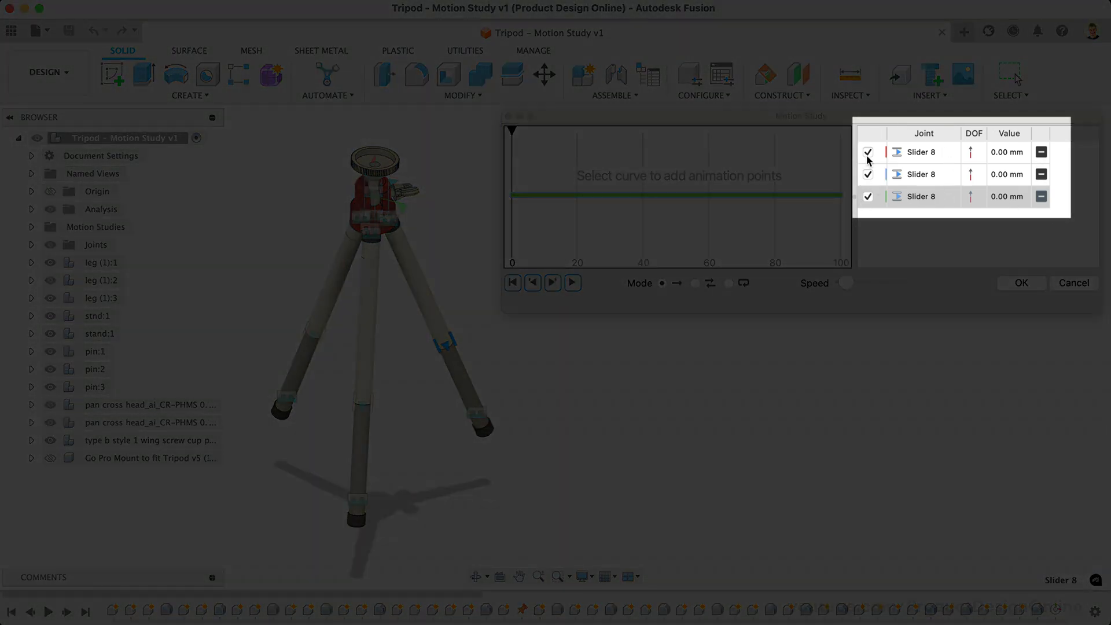
{"action": "left_click", "coordinate": [867, 153]}
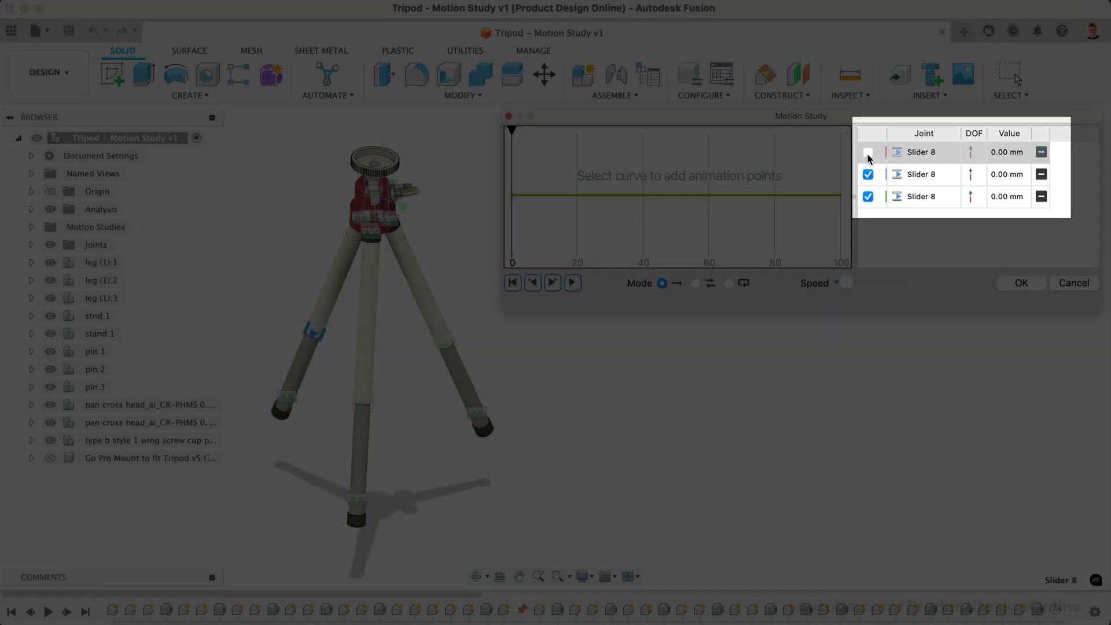
{"action": "left_click", "coordinate": [867, 154]}
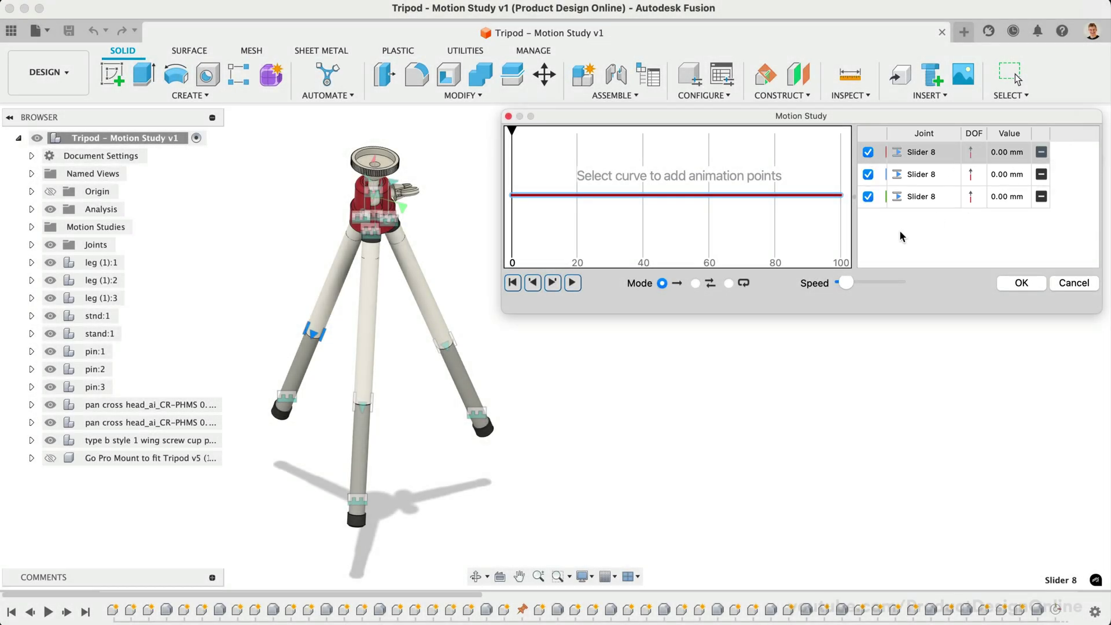
Step: Give the leg Slider 8 curves points of -50 mm at step 20
{"action": "left_click", "coordinate": [577, 195]}
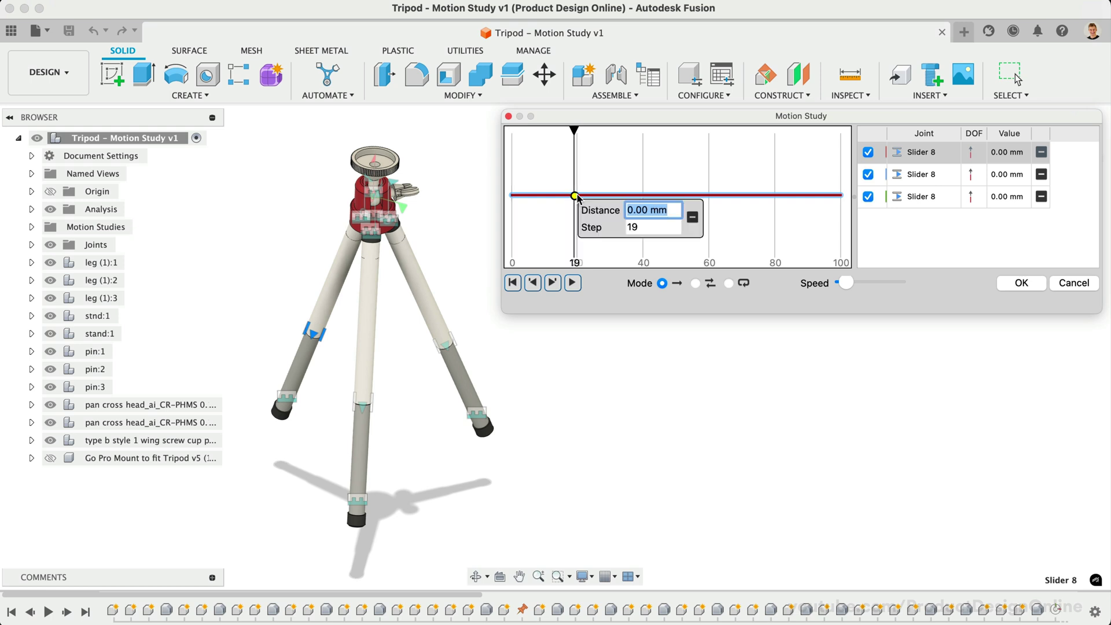
{"action": "type", "text": "50"}
{"action": "key", "text": "Tab"}
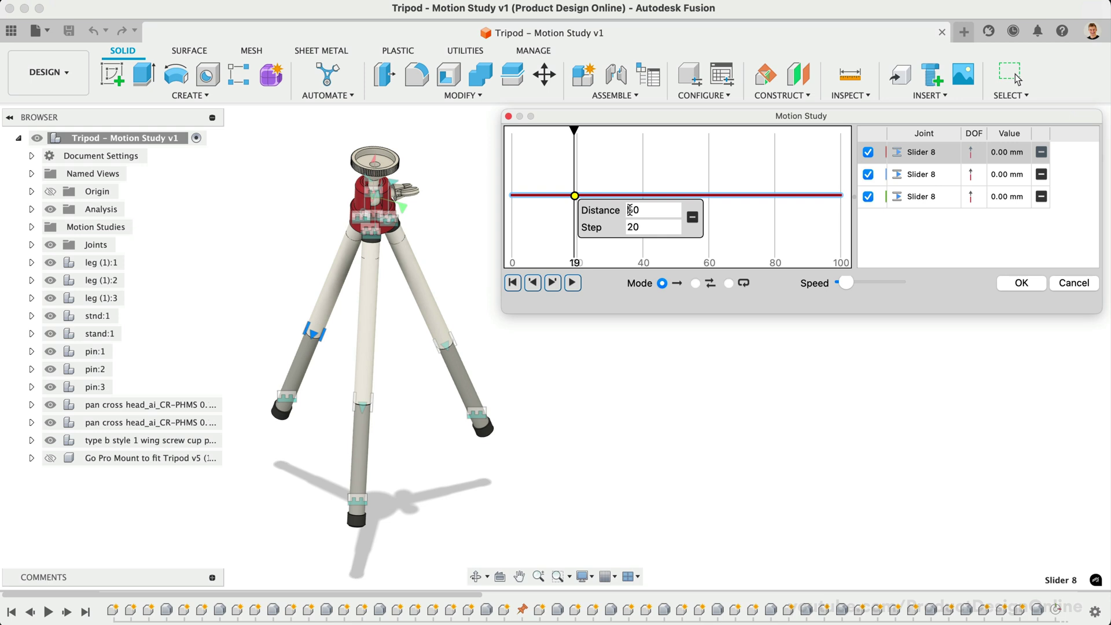
{"action": "type", "text": "-5"}
{"action": "key", "text": "Return"}
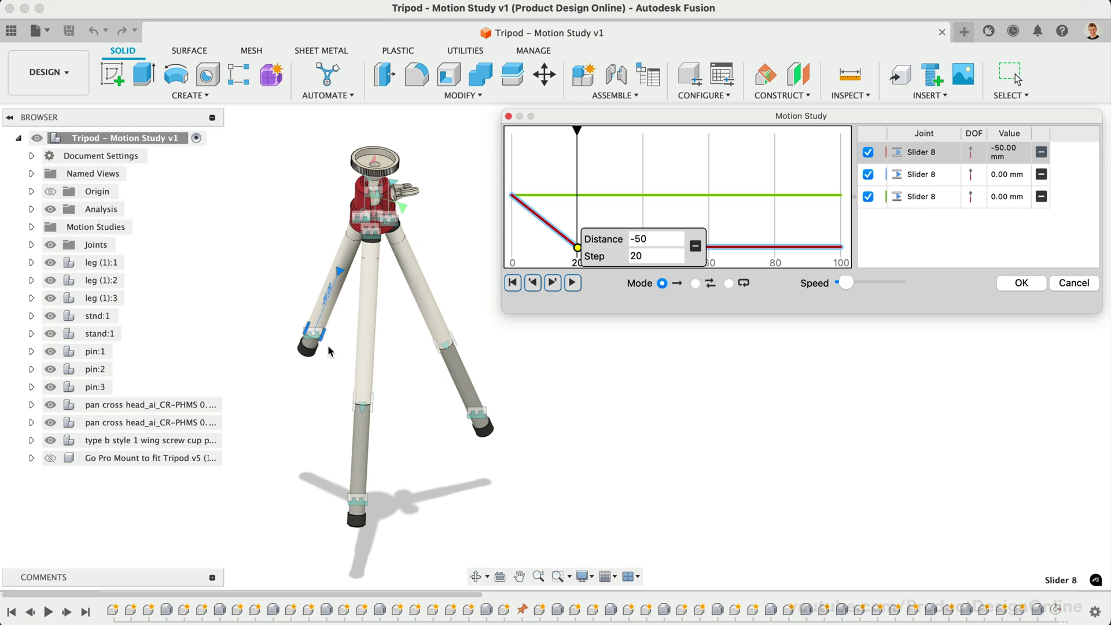
{"action": "left_click", "coordinate": [577, 193]}
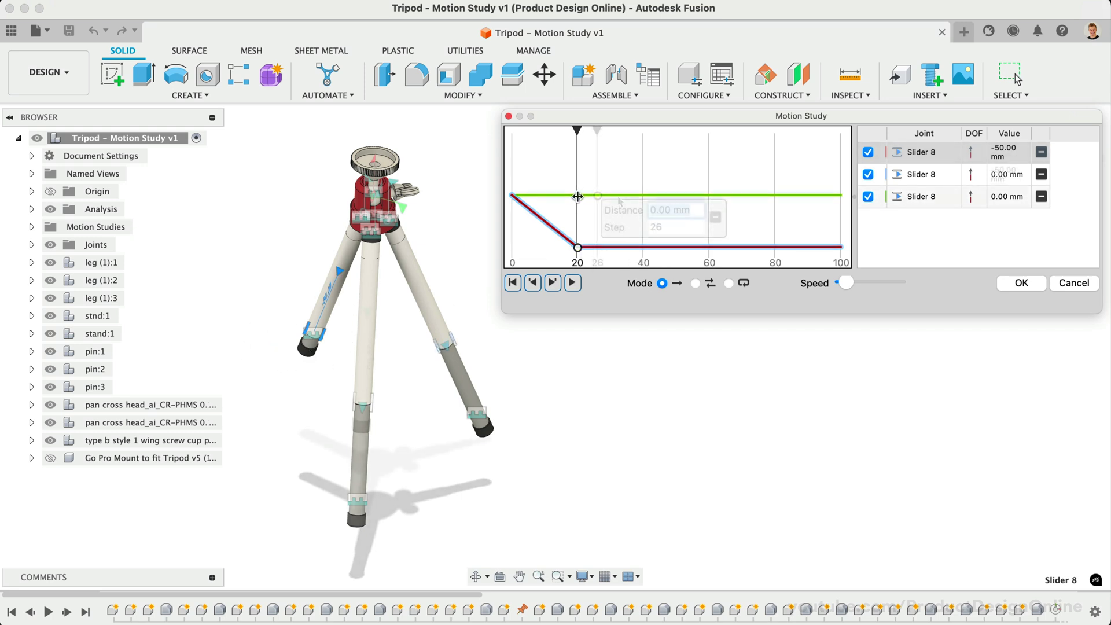
{"action": "type", "text": "50"}
{"action": "key", "text": "Tab"}
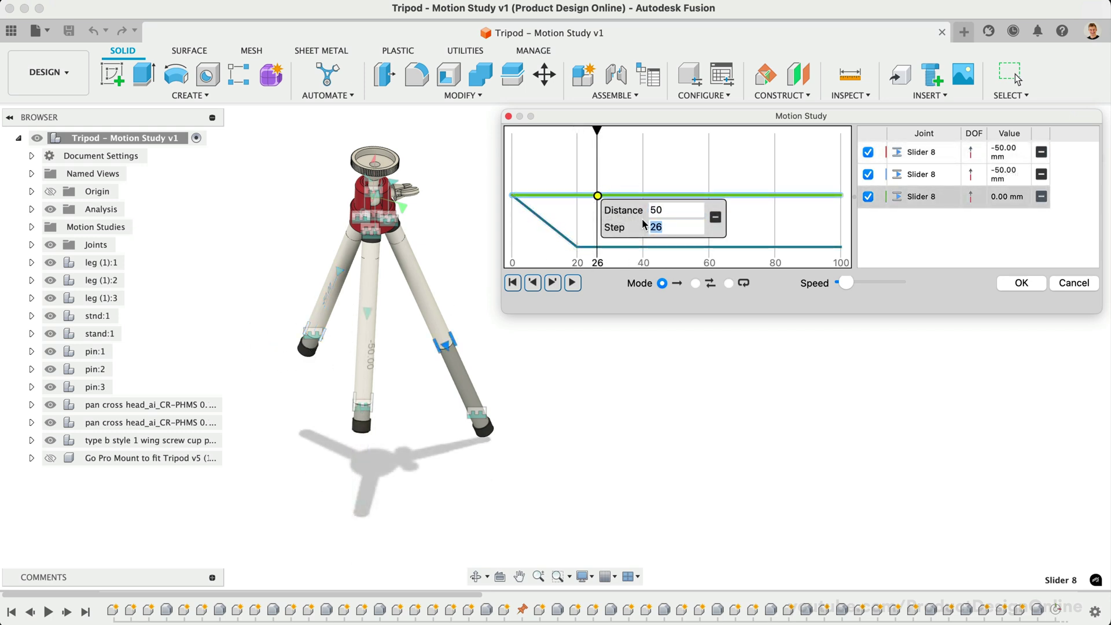
{"action": "type", "text": "20"}
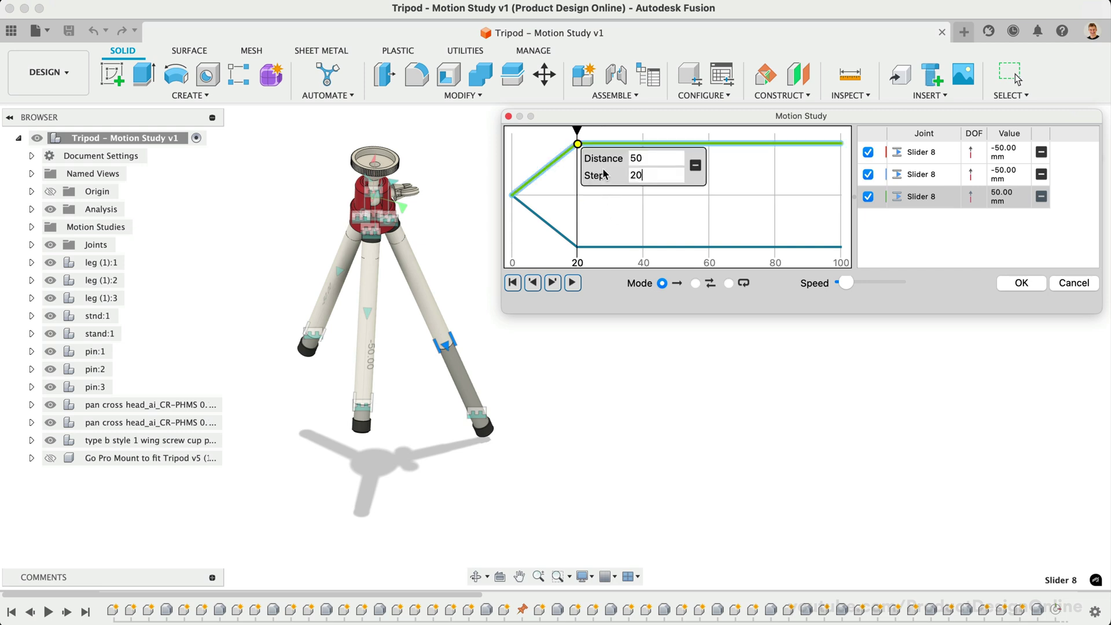
{"action": "left_click", "coordinate": [630, 157]}
{"action": "type", "text": "-"}
{"action": "key", "text": "Return"}
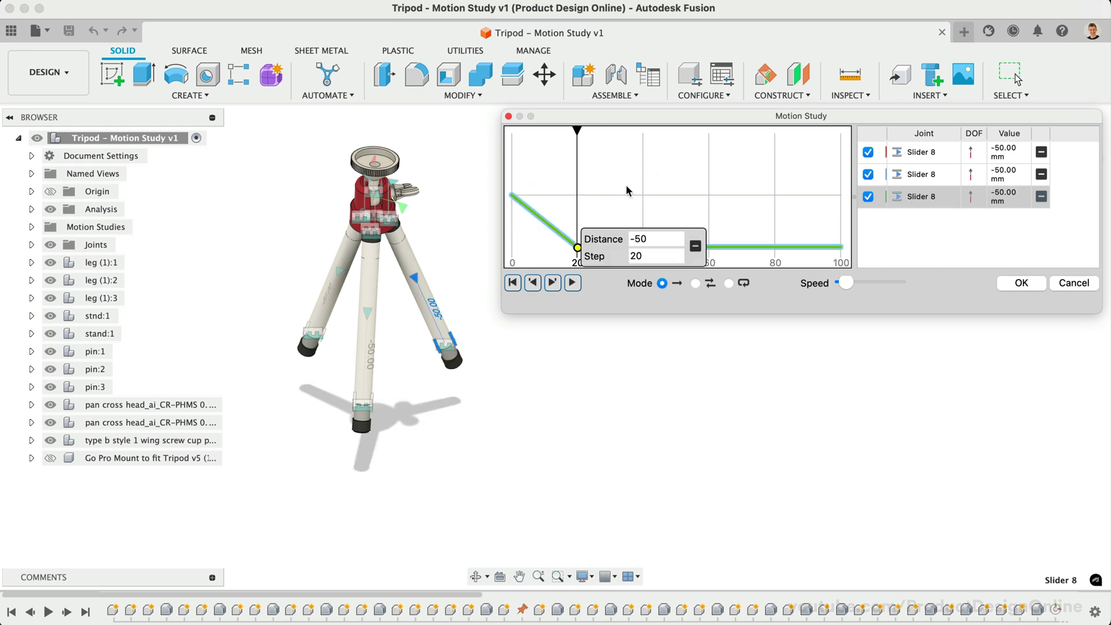
Step: Play the leg slide animation in Loop mode at minimum speed
{"action": "left_click", "coordinate": [571, 283]}
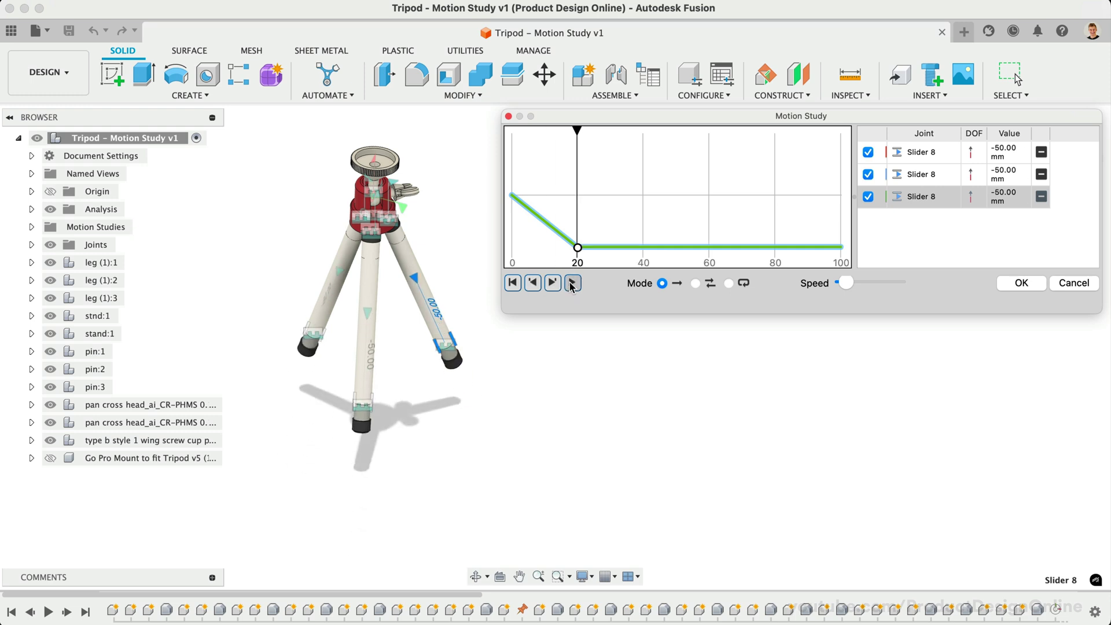
{"action": "left_click", "coordinate": [729, 284]}
{"action": "left_click_drag", "start_coordinate": [845, 283], "coordinate": [764, 284]}
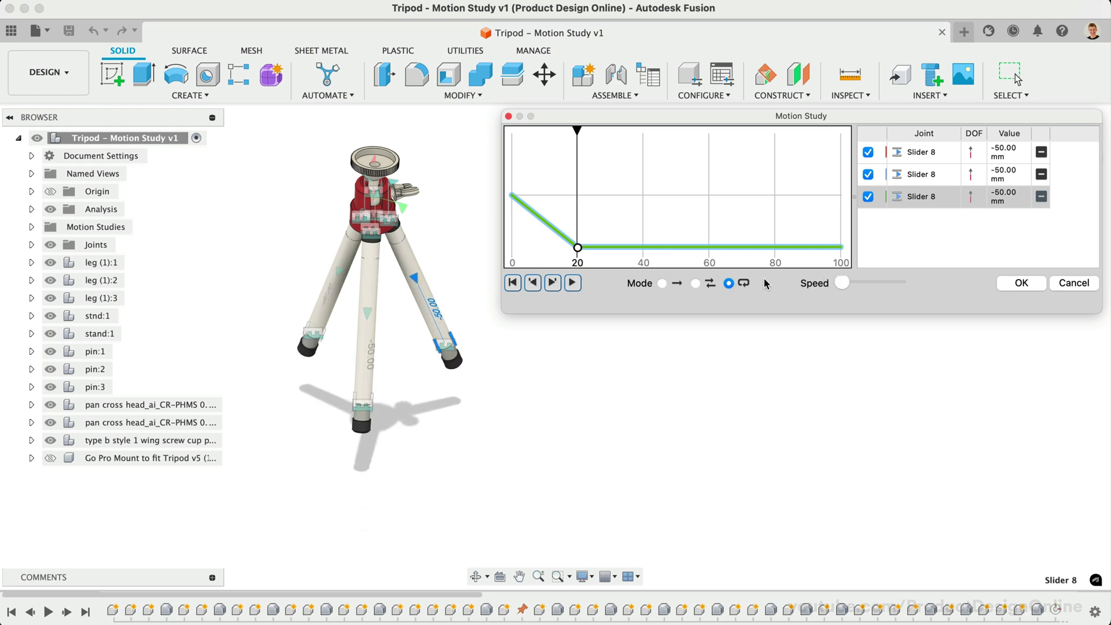
{"action": "left_click", "coordinate": [573, 284]}
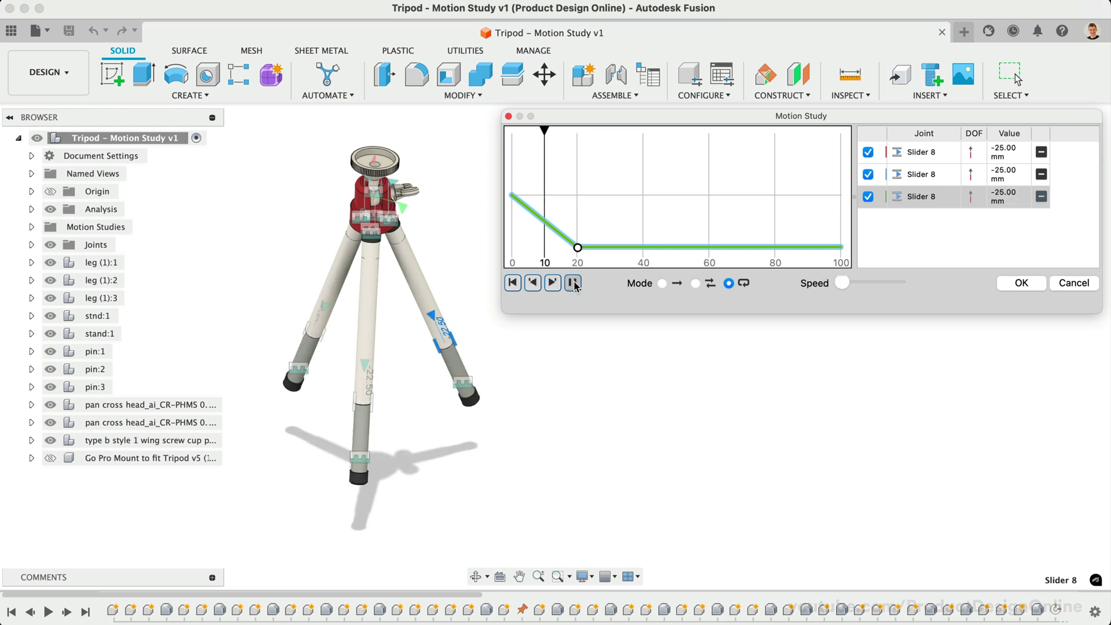
{"action": "scroll", "coordinate": [376, 337], "scroll_direction": "up", "scroll_amount": 3}
{"action": "scroll", "coordinate": [376, 338], "scroll_direction": "up", "scroll_amount": 3}
{"action": "scroll", "coordinate": [376, 338], "scroll_direction": "up", "scroll_amount": 3}
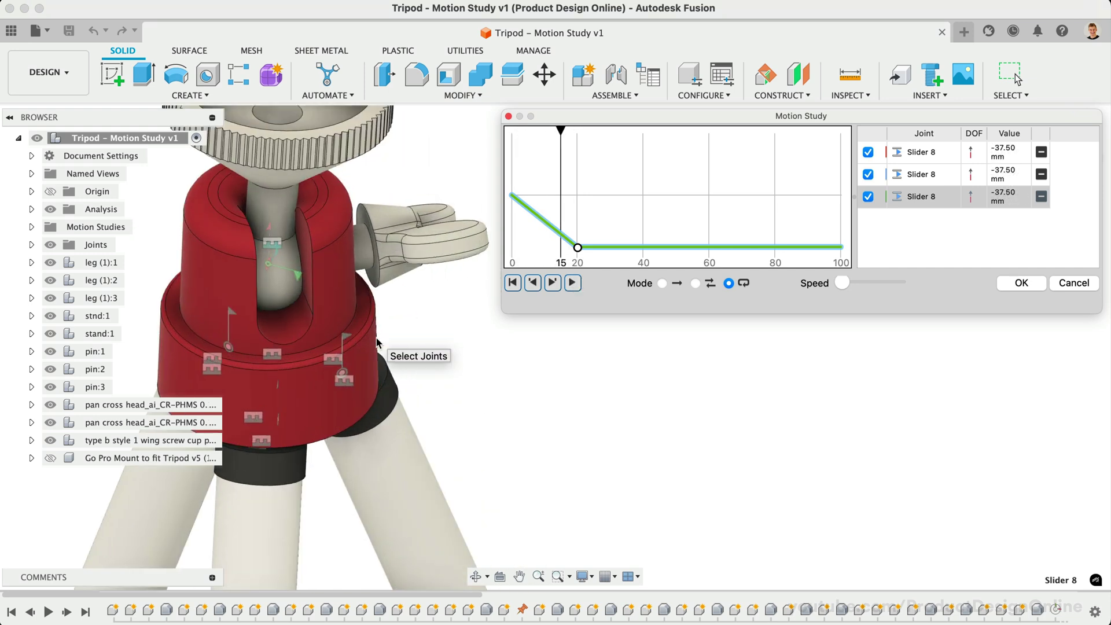
Step: Pick the Revolute 15, 16 and 13 joint glyphs on the tripod head, orbiting to reach Revolute 13
{"action": "left_click", "coordinate": [345, 341]}
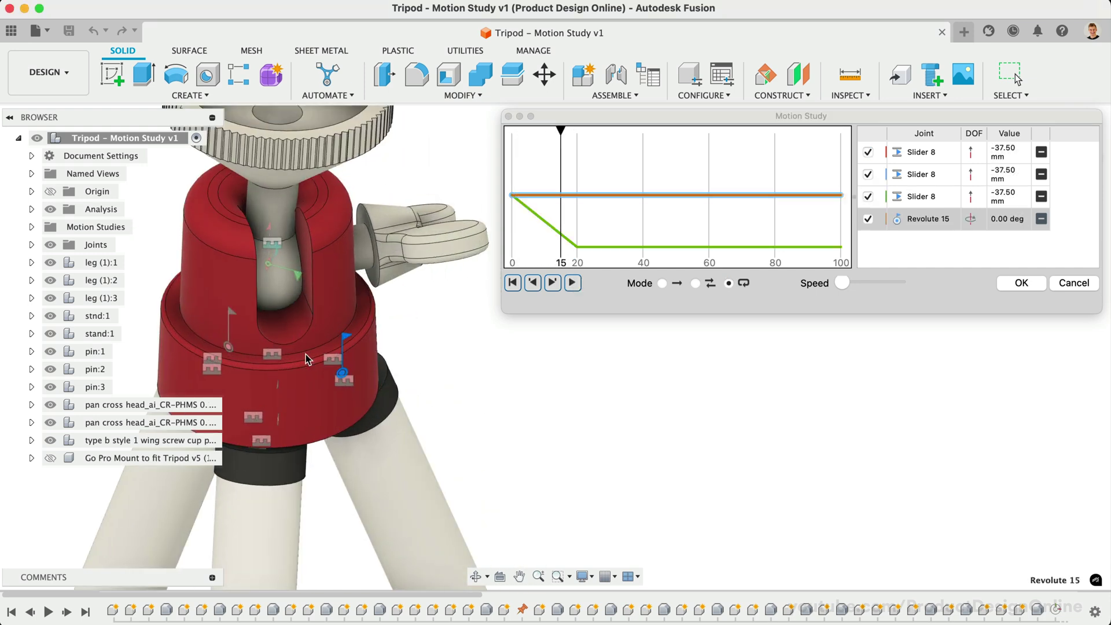
{"action": "left_click", "coordinate": [278, 385]}
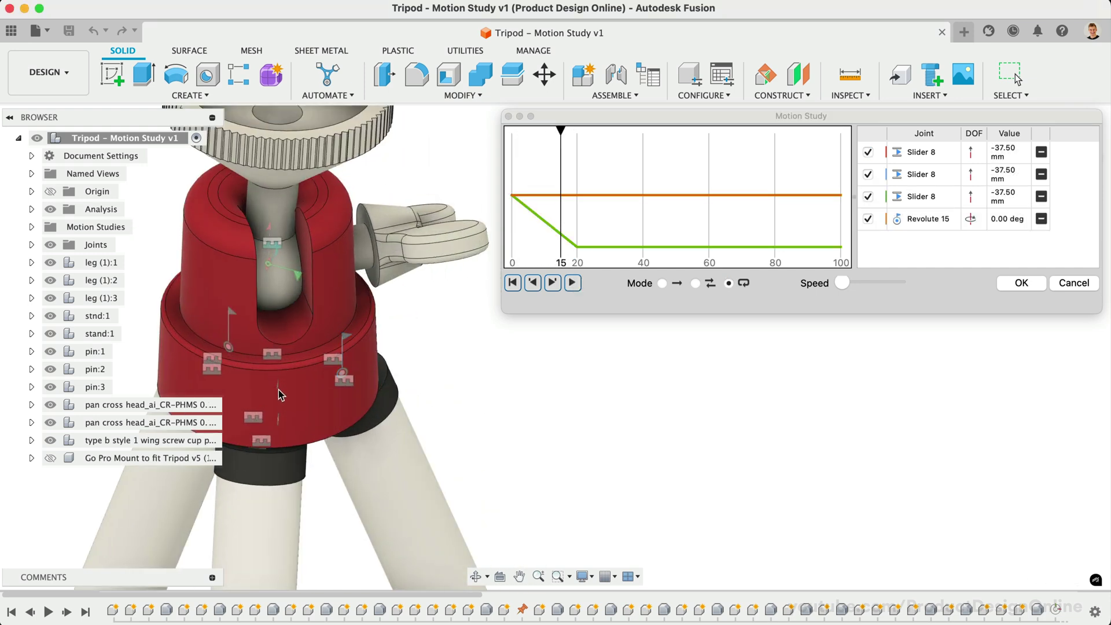
{"action": "left_click", "coordinate": [231, 318]}
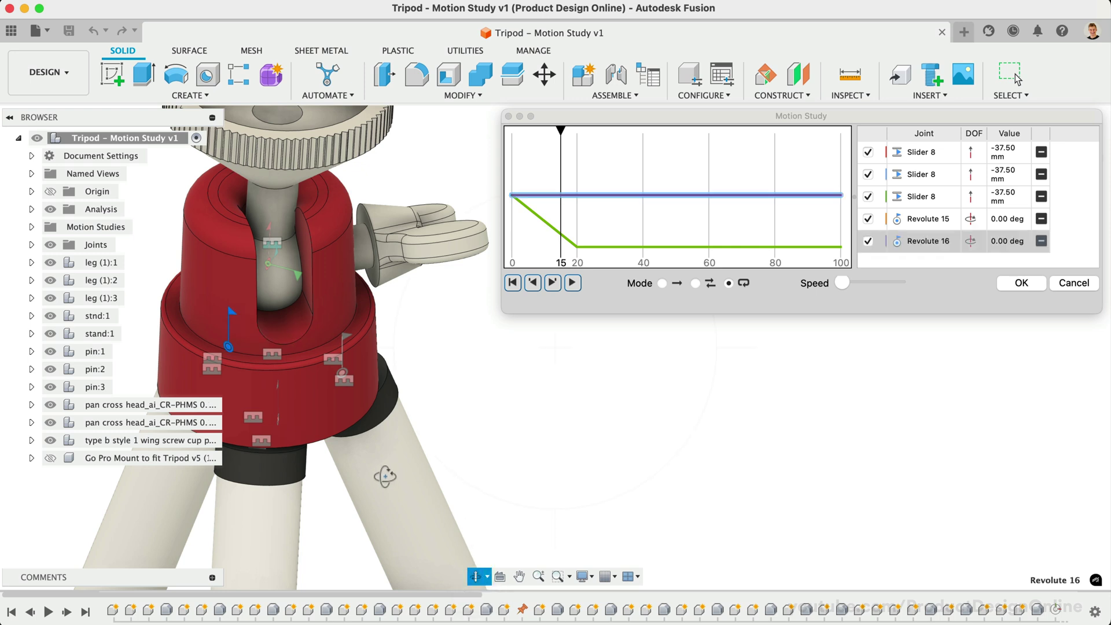
{"action": "middle_click_drag", "start_coordinate": [376, 473], "coordinate": [368, 476], "text": "shift"}
{"action": "middle_click_drag", "start_coordinate": [200, 375], "coordinate": [193, 372], "text": "shift"}
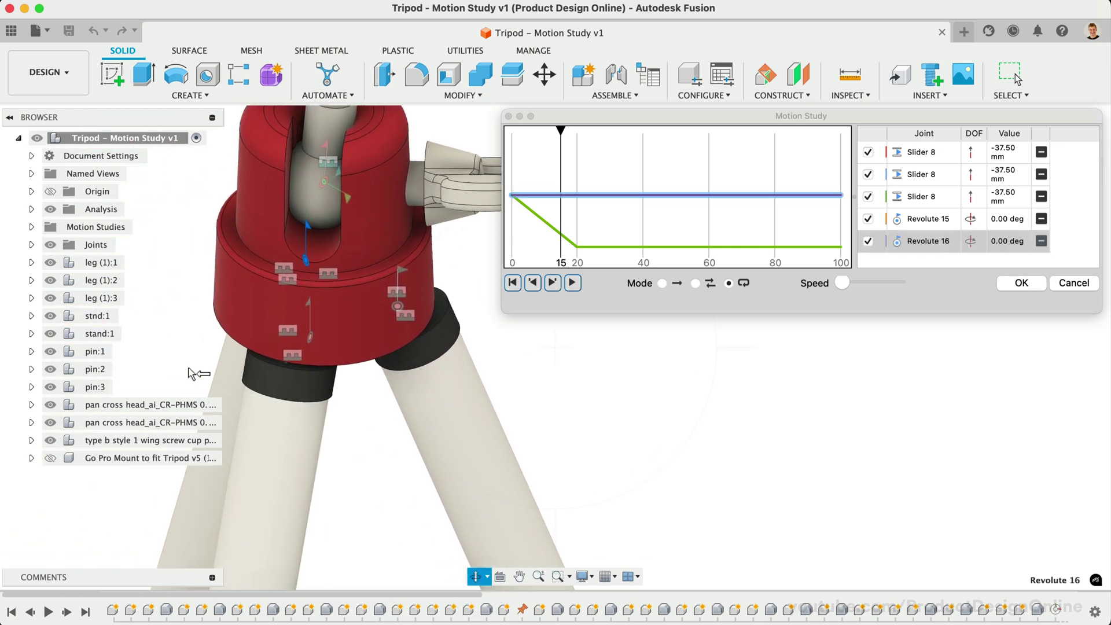
{"action": "left_click", "coordinate": [309, 313]}
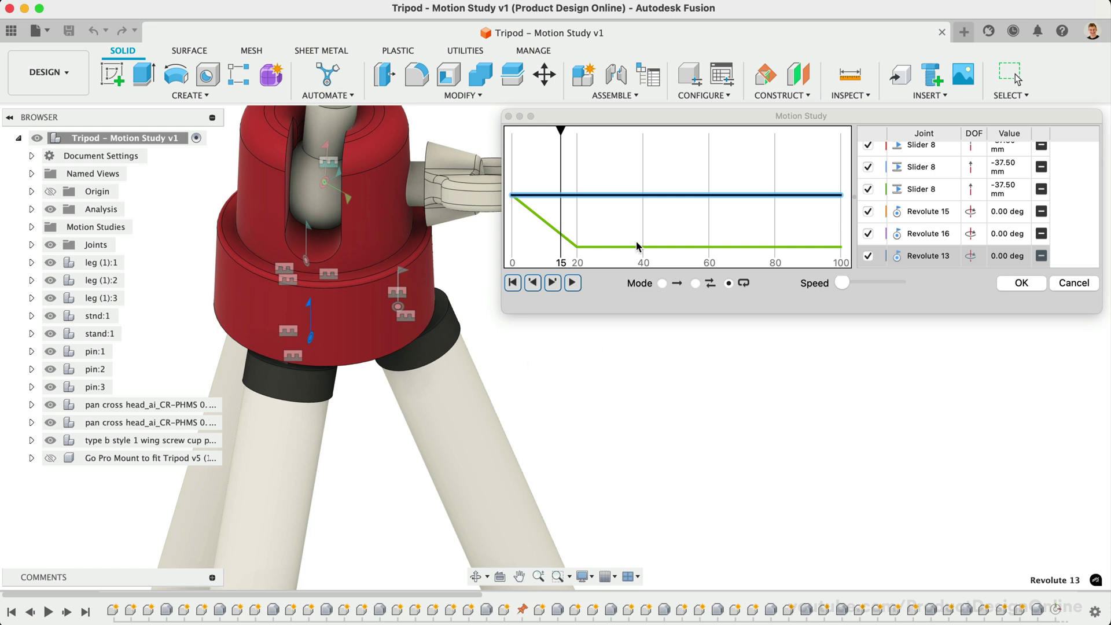
Step: Add a Revolute 13 keyframe with angle 20° at step 40
{"action": "left_click", "coordinate": [638, 197]}
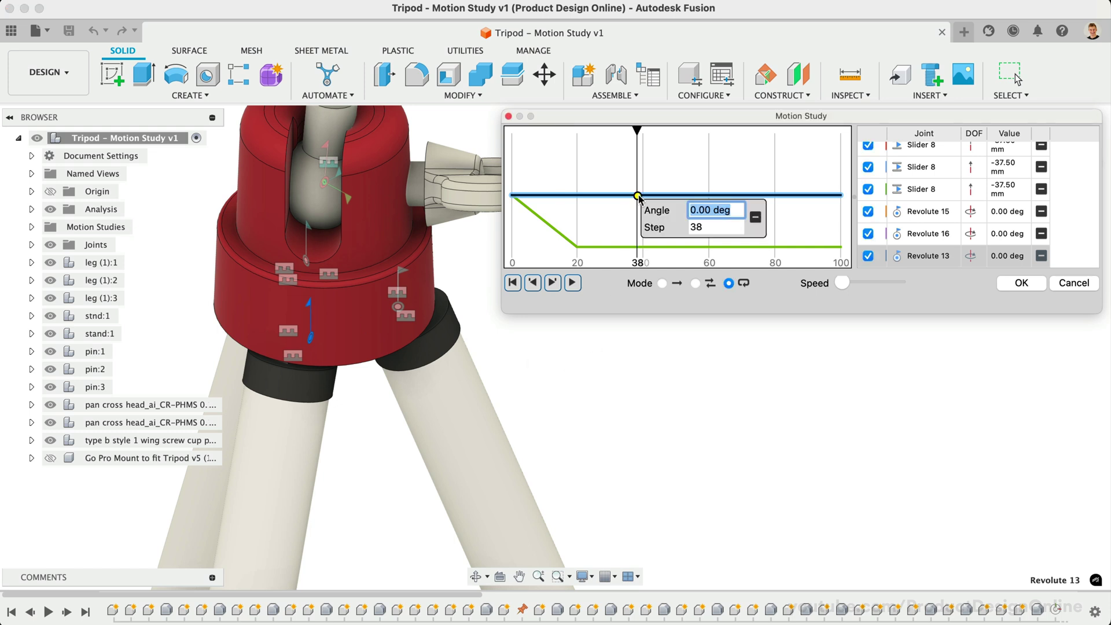
{"action": "key", "text": "Tab"}
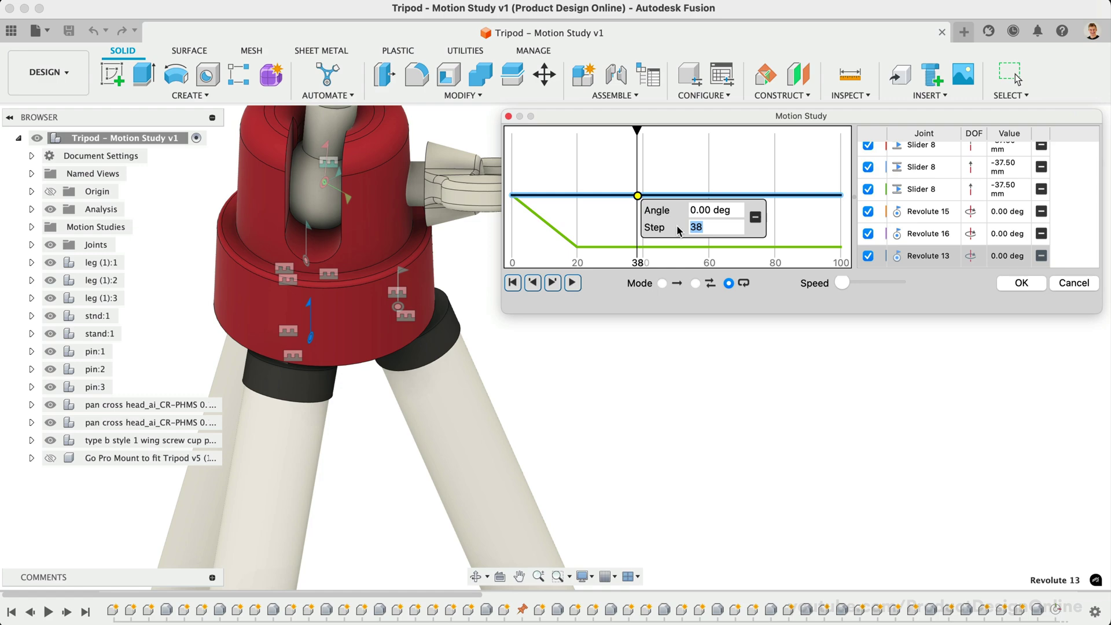
{"action": "type", "text": "40"}
{"action": "key", "text": "shift+Tab"}
{"action": "type", "text": "20"}
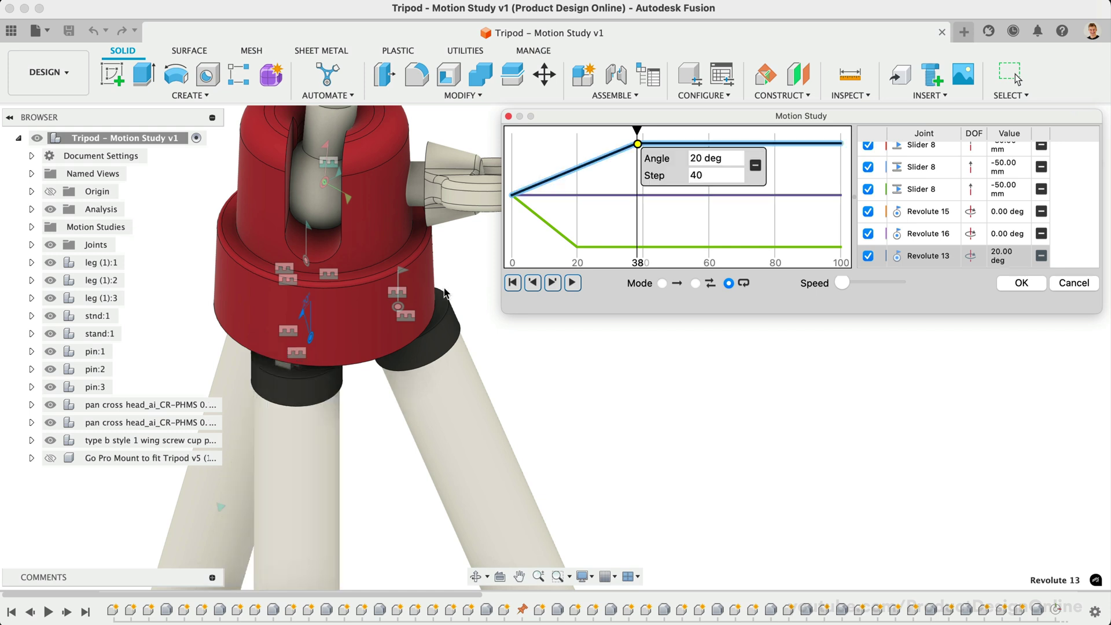
{"action": "scroll", "coordinate": [425, 301], "scroll_direction": "down", "scroll_amount": 5}
{"action": "scroll", "coordinate": [412, 310], "scroll_direction": "down", "scroll_amount": 3}
{"action": "scroll", "coordinate": [408, 312], "scroll_direction": "down", "scroll_amount": 2}
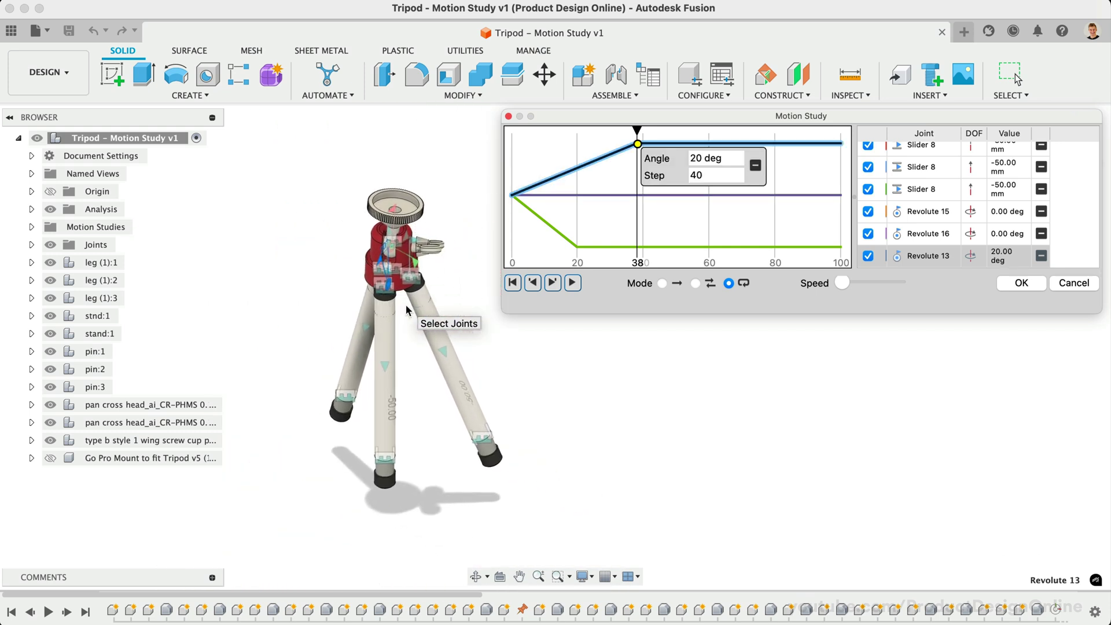
{"action": "scroll", "coordinate": [407, 310], "scroll_direction": "up", "scroll_amount": 2}
{"action": "scroll", "coordinate": [408, 309], "scroll_direction": "up", "scroll_amount": 2}
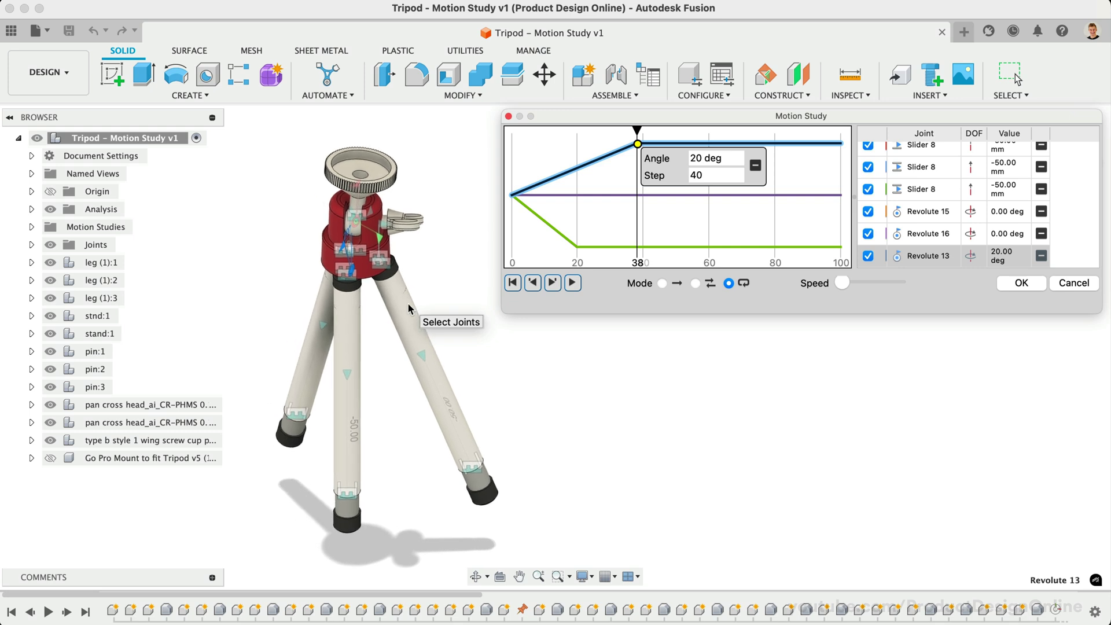
{"action": "scroll", "coordinate": [409, 309], "scroll_direction": "up", "scroll_amount": 2}
{"action": "scroll", "coordinate": [409, 309], "scroll_direction": "up", "scroll_amount": 1}
Step: Add a Revolute 16 keyframe with angle -20° at step 40
{"action": "left_click", "coordinate": [939, 234]}
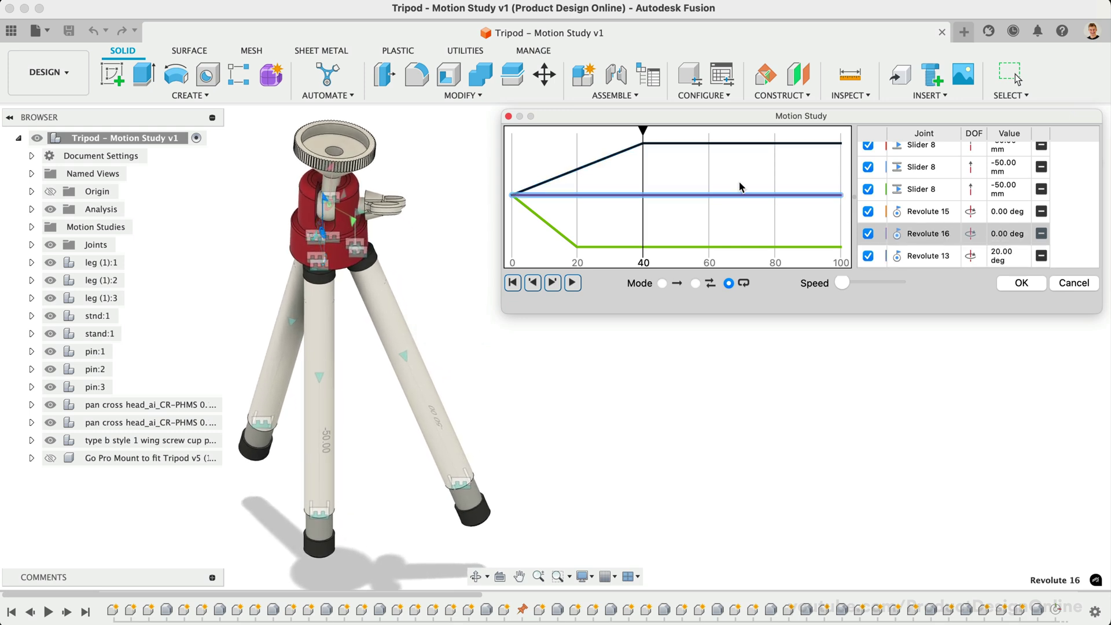
{"action": "left_click", "coordinate": [634, 197]}
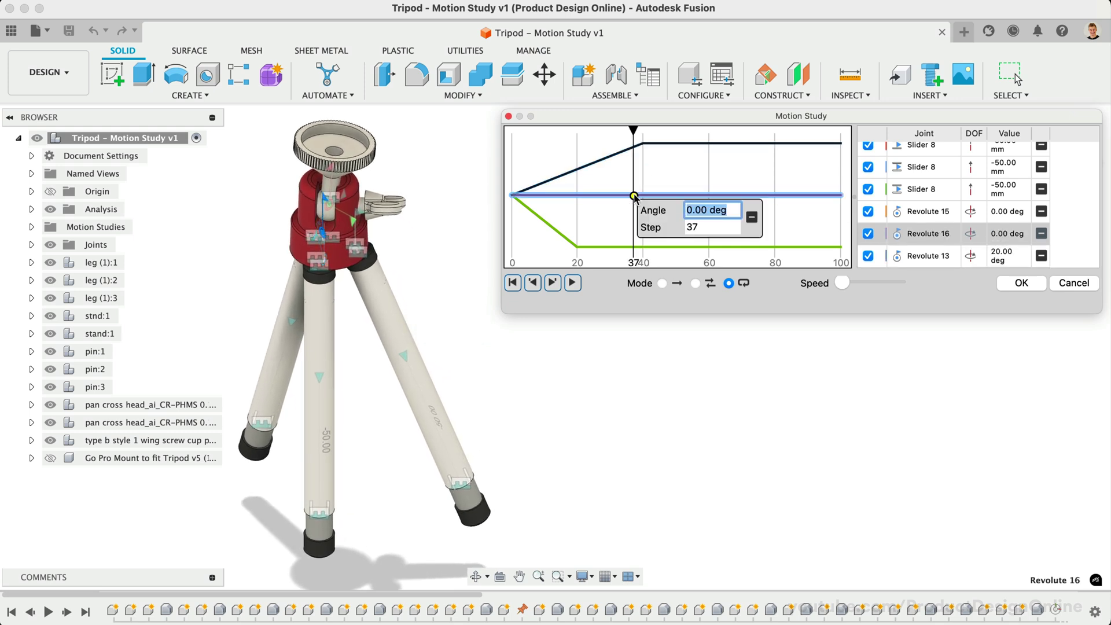
{"action": "type", "text": "20"}
{"action": "key", "text": "Tab"}
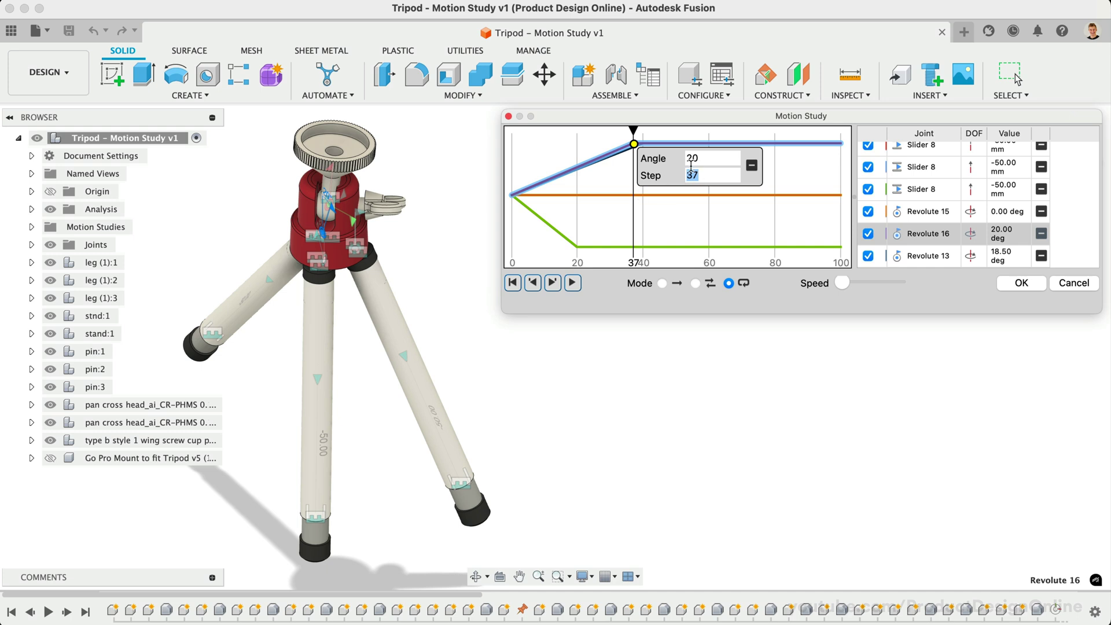
{"action": "left_click", "coordinate": [686, 159]}
{"action": "type", "text": "-"}
{"action": "double_click", "coordinate": [699, 173]}
{"action": "type", "text": "40"}
{"action": "key", "text": "Return"}
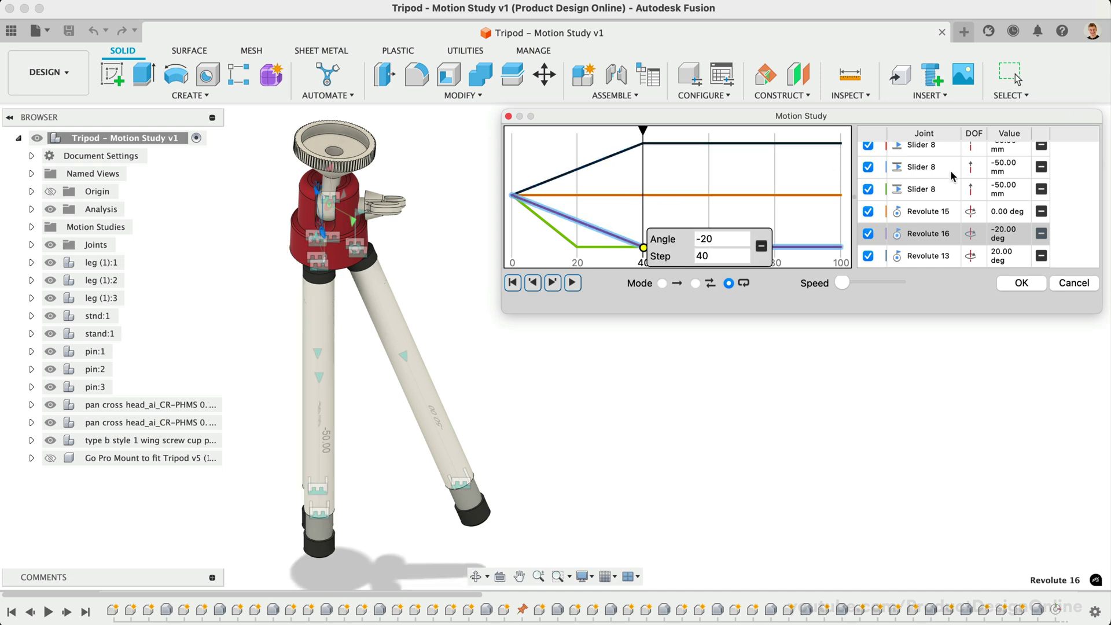
Step: Add a Revolute 15 keyframe with angle 20° at step 40
{"action": "left_click", "coordinate": [932, 213]}
{"action": "left_click", "coordinate": [658, 195]}
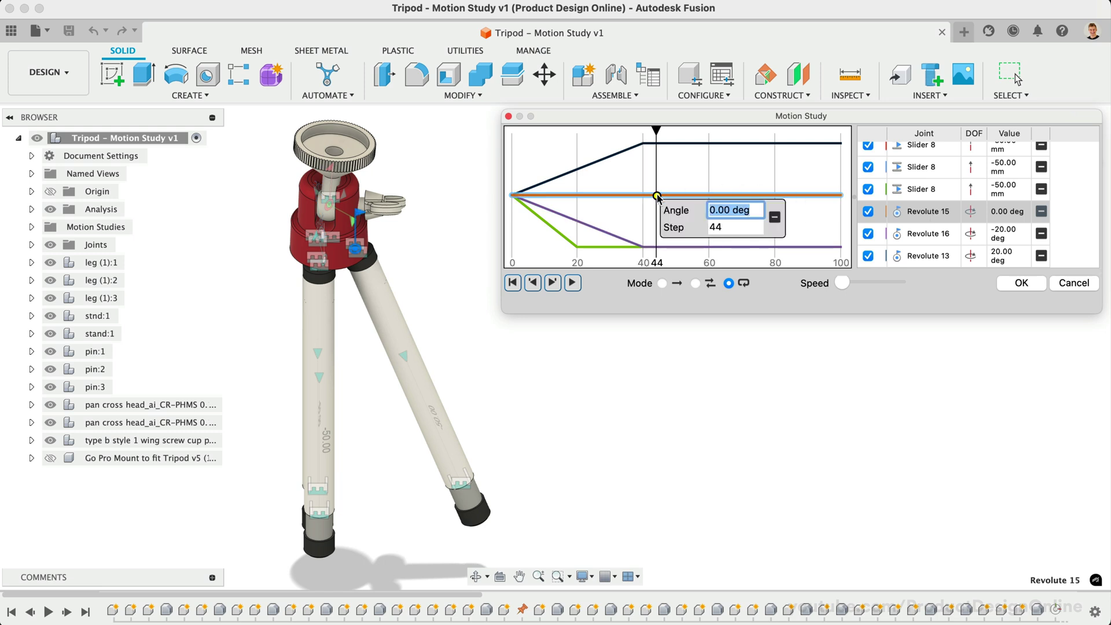
{"action": "type", "text": "20"}
{"action": "key", "text": "Tab"}
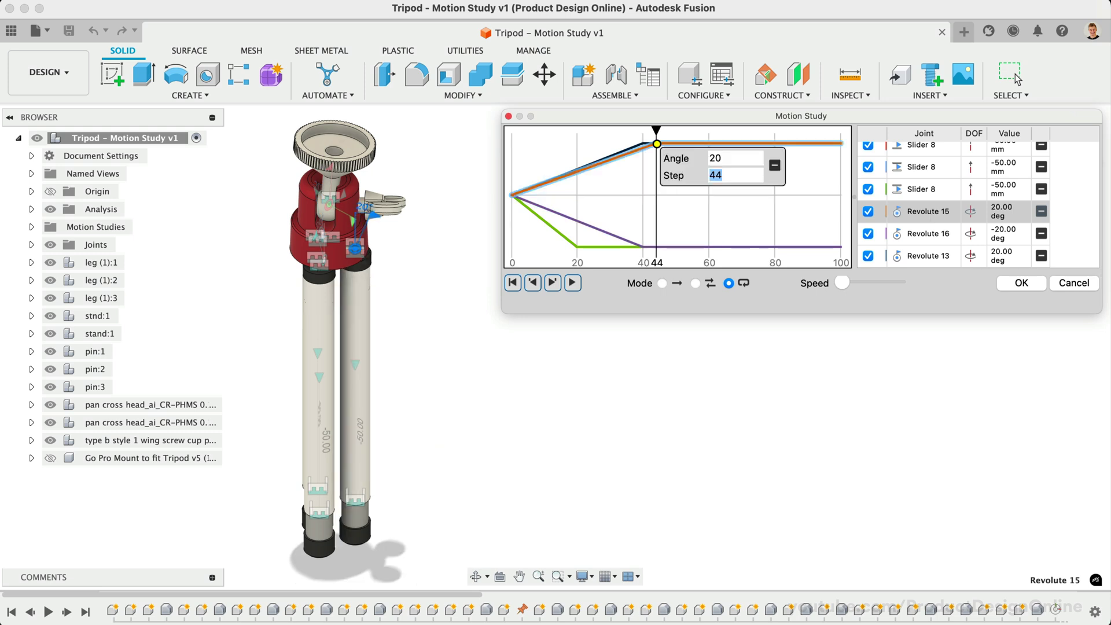
{"action": "type", "text": "40"}
{"action": "key", "text": "Return"}
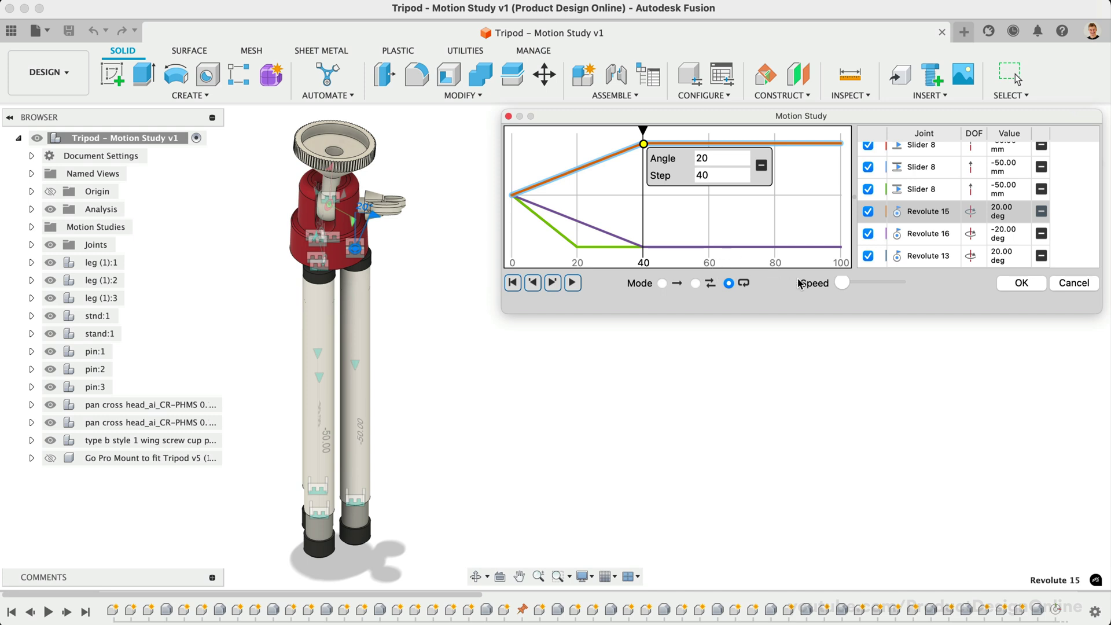
Step: Switch the study to ping-pong mode and test-play it
{"action": "left_click", "coordinate": [695, 283]}
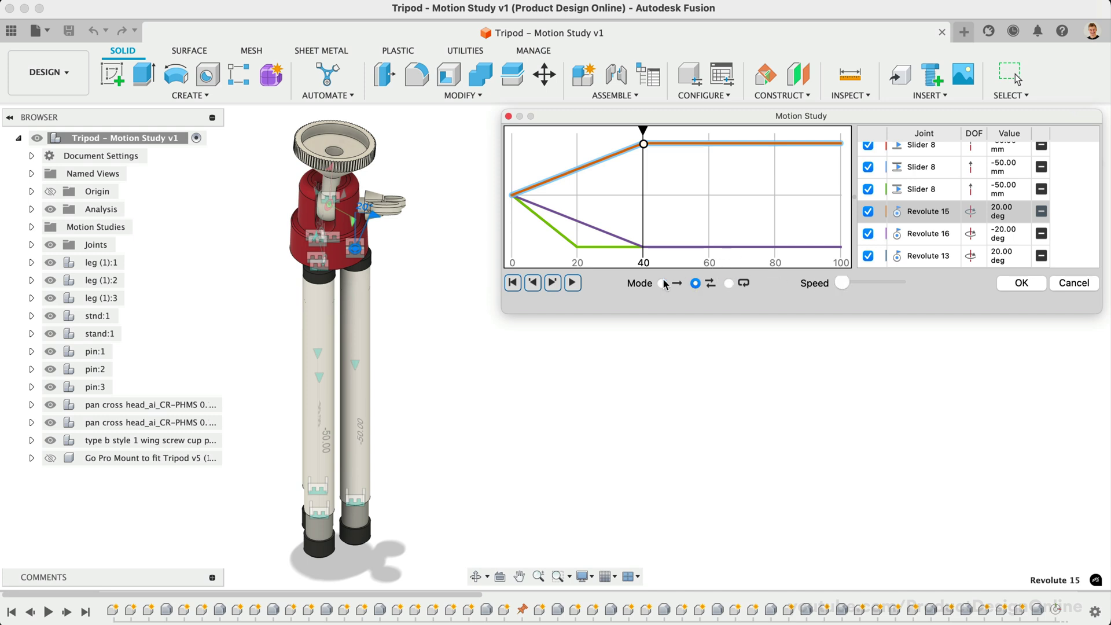
{"action": "left_click", "coordinate": [573, 283]}
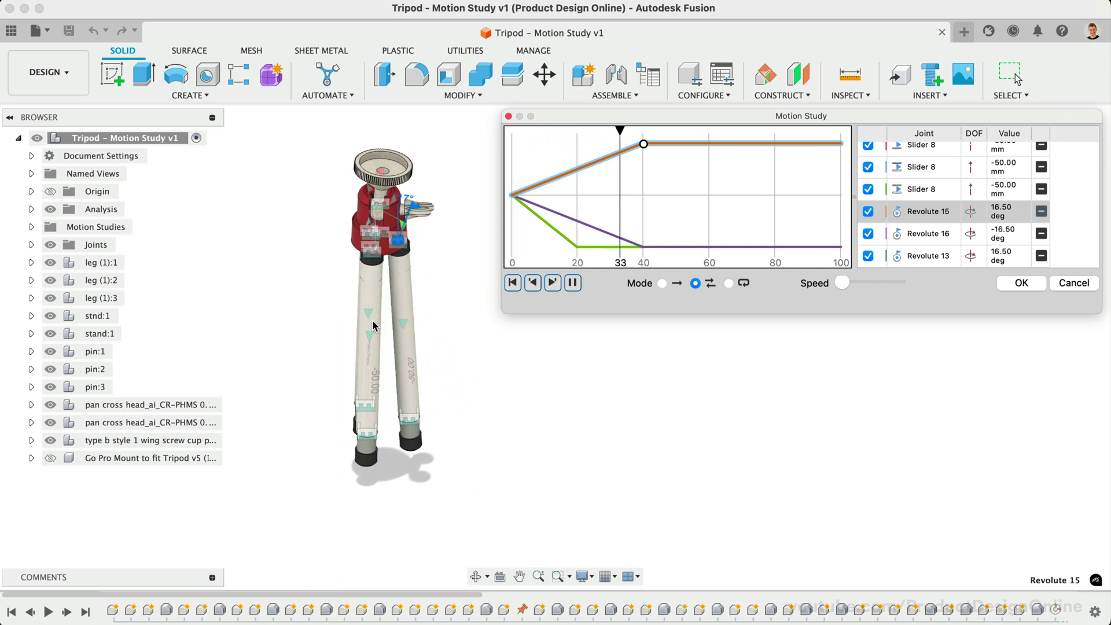
{"action": "left_click", "coordinate": [573, 283]}
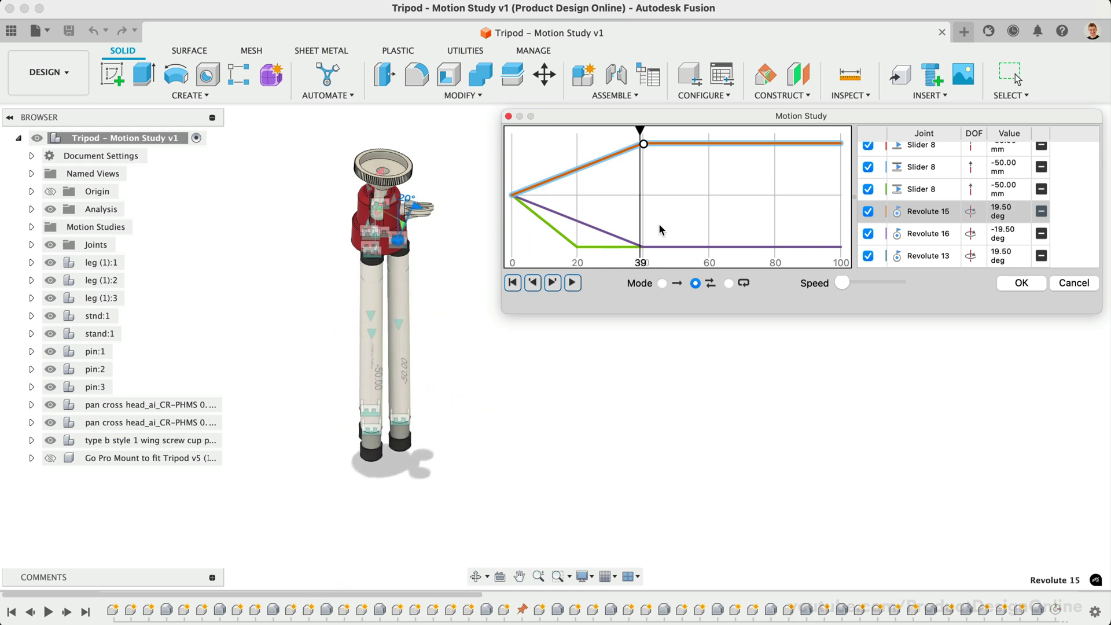
Step: Move the Revolute 15, 16 and 13 keyframes from step 40 to step 100, then play
{"action": "left_click", "coordinate": [644, 148]}
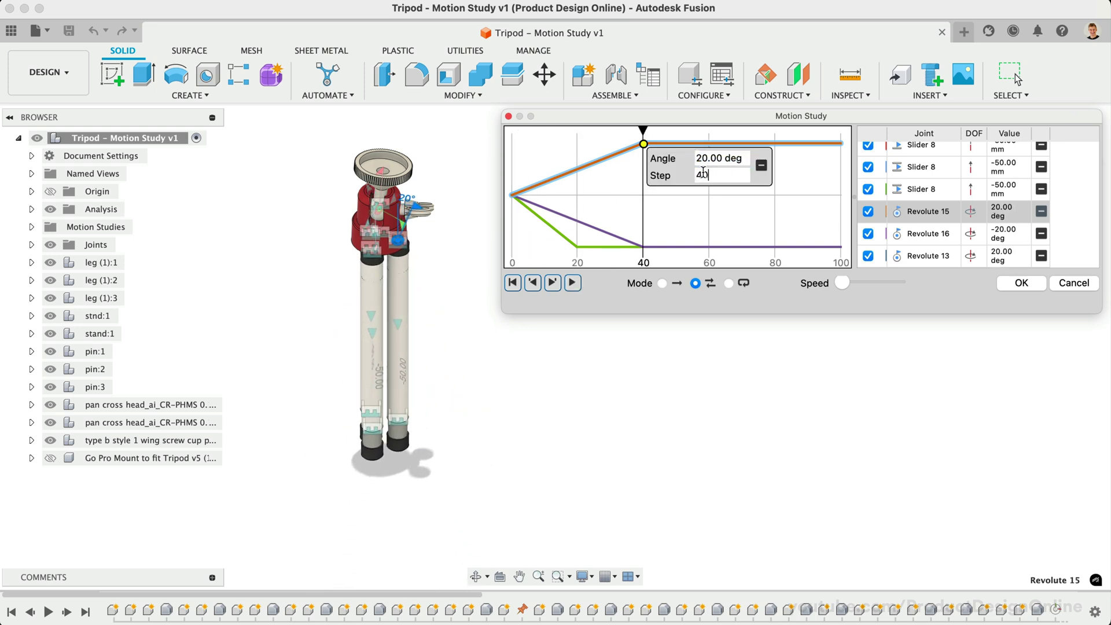
{"action": "type", "text": "00"}
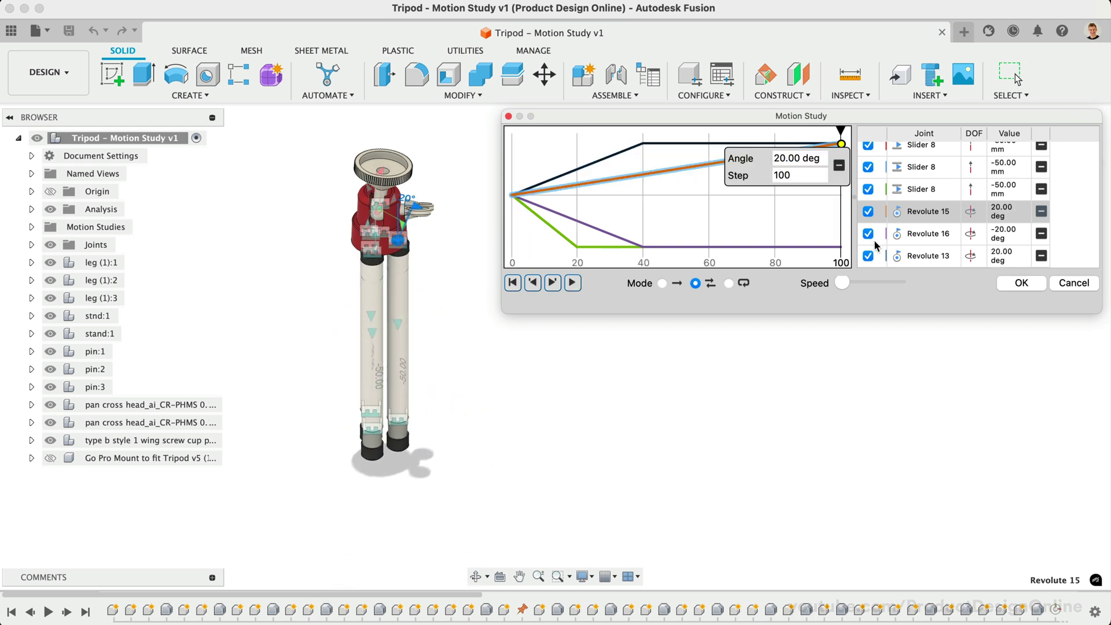
{"action": "left_click", "coordinate": [917, 233]}
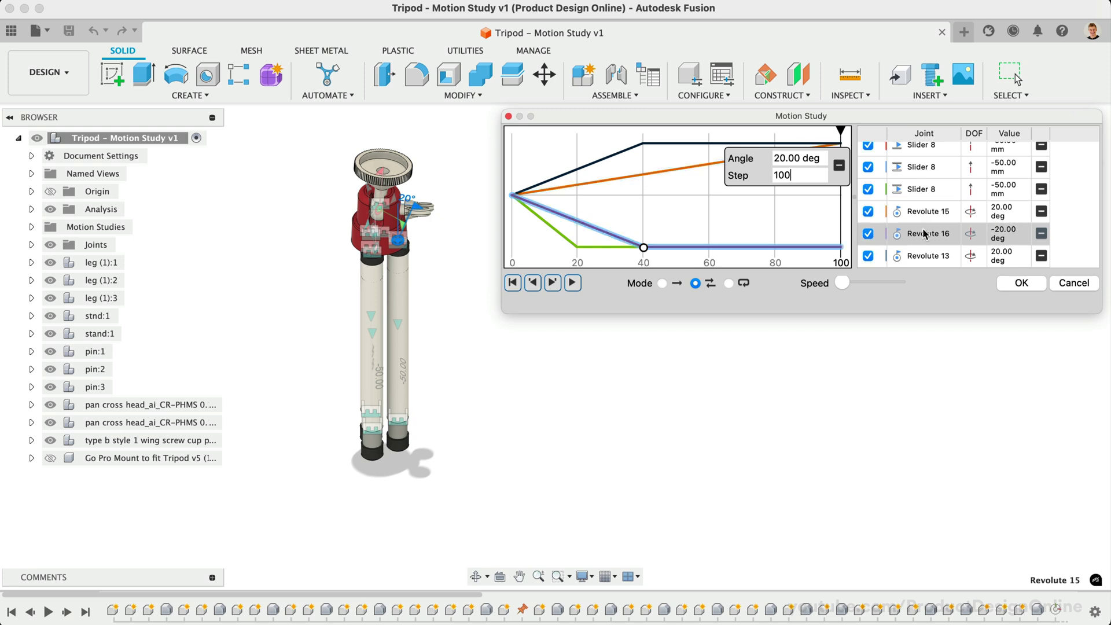
{"action": "left_click", "coordinate": [643, 249]}
{"action": "type", "text": "1"}
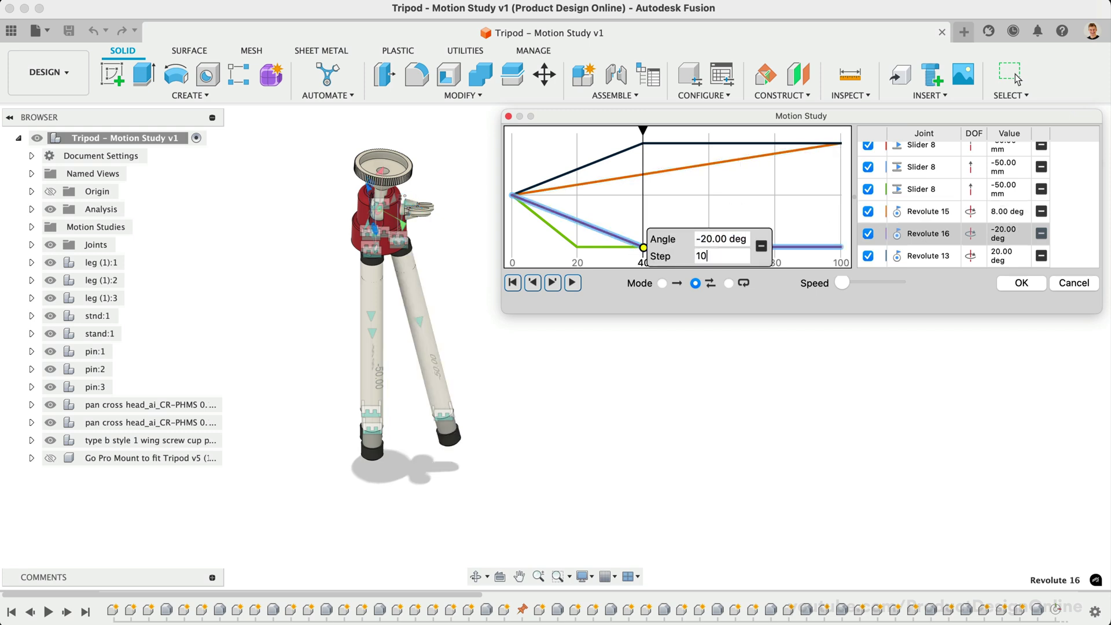
{"action": "type", "text": "0"}
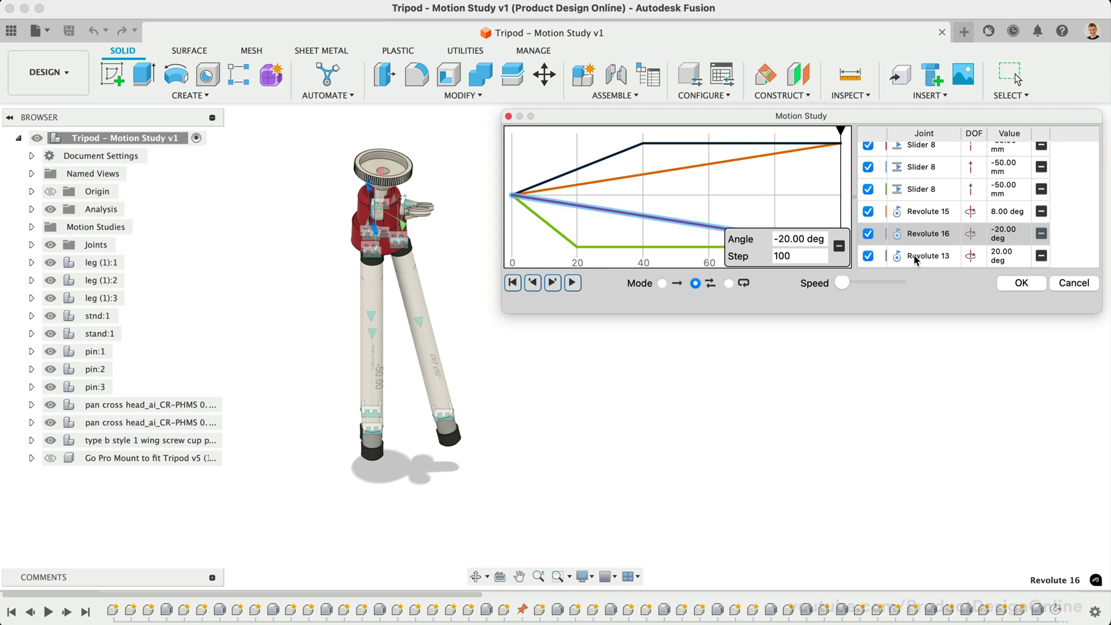
{"action": "left_click", "coordinate": [917, 257]}
{"action": "left_click", "coordinate": [642, 144]}
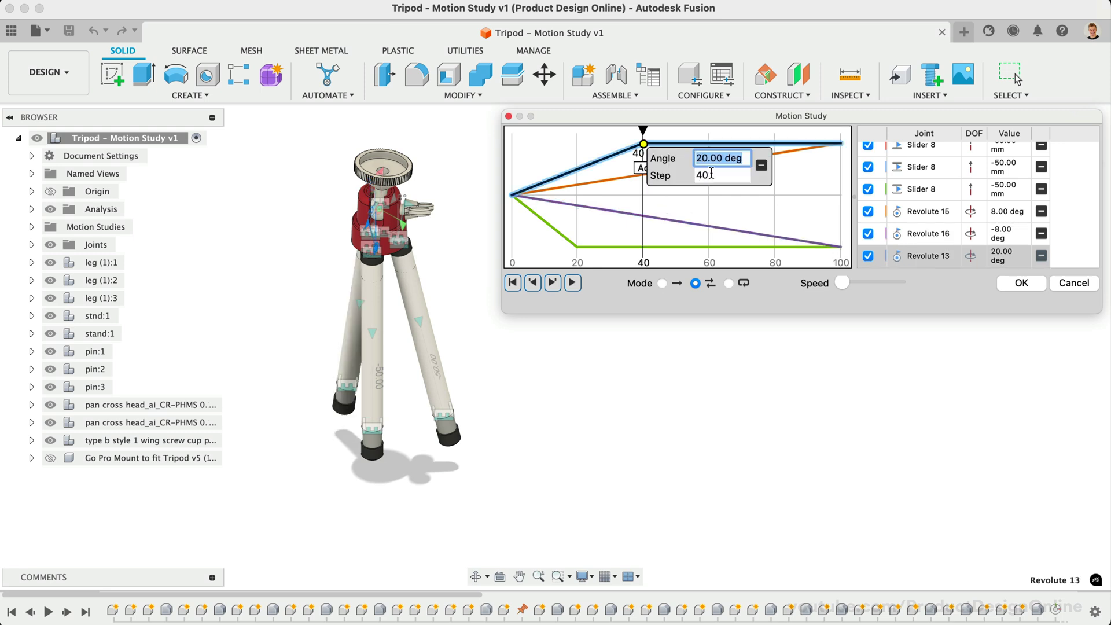
{"action": "type", "text": "00"}
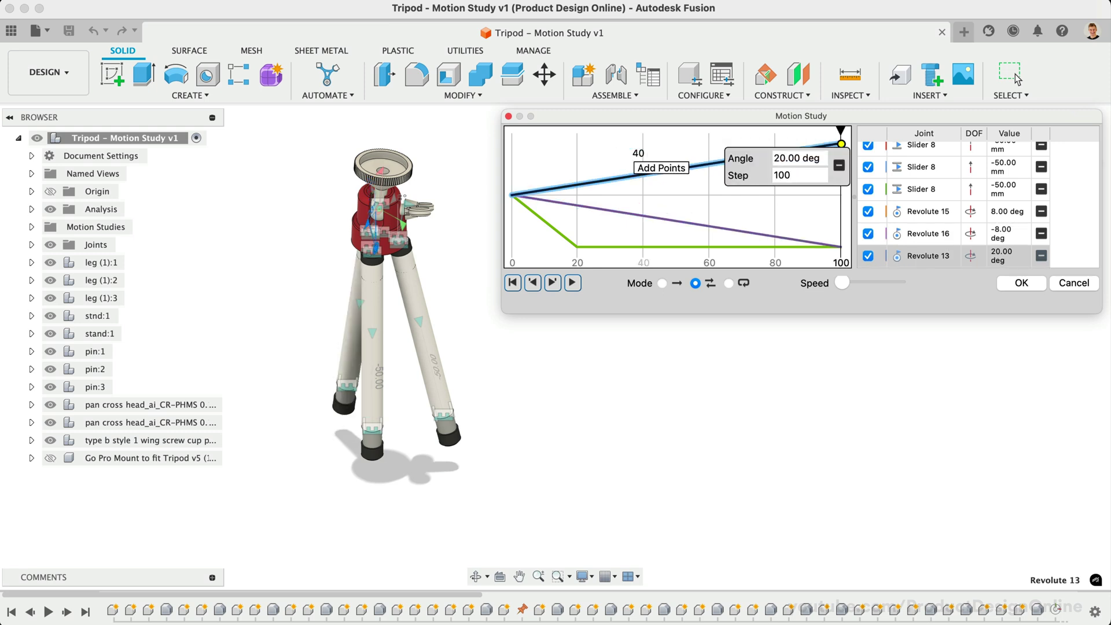
{"action": "left_click", "coordinate": [572, 283]}
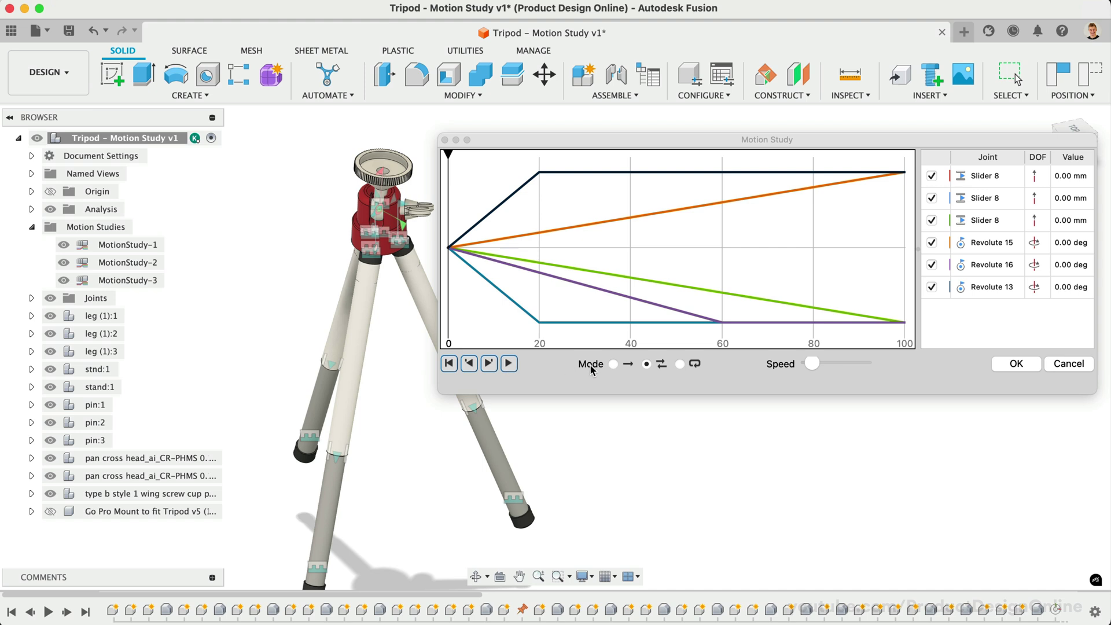
Step: Play a saved motion study through, then pause it
{"action": "left_click", "coordinate": [507, 363]}
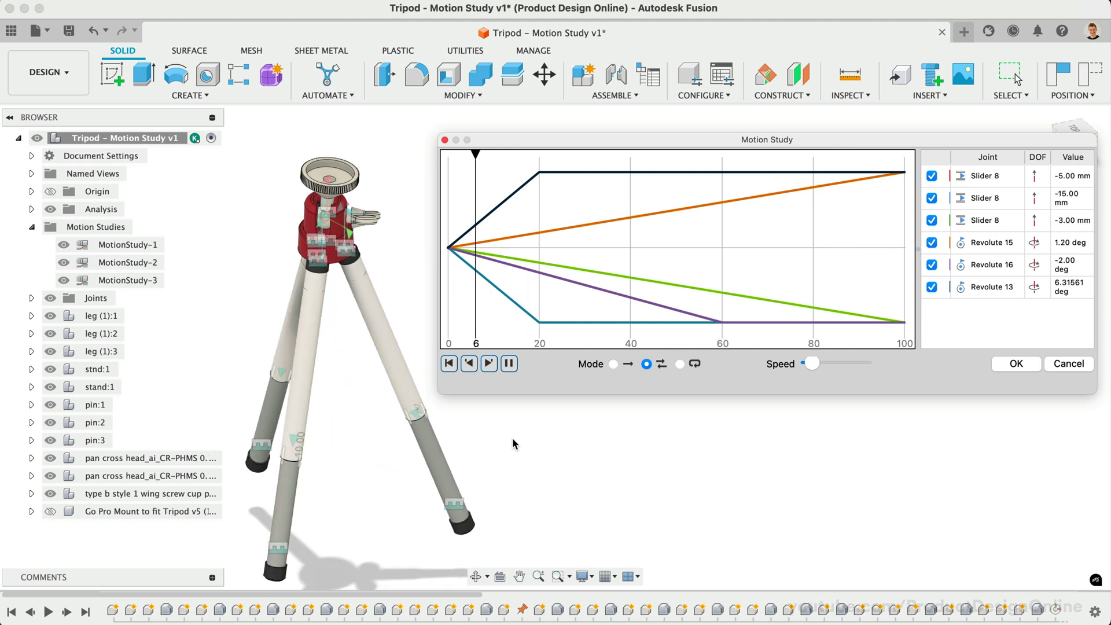
{"action": "left_click", "coordinate": [510, 364]}
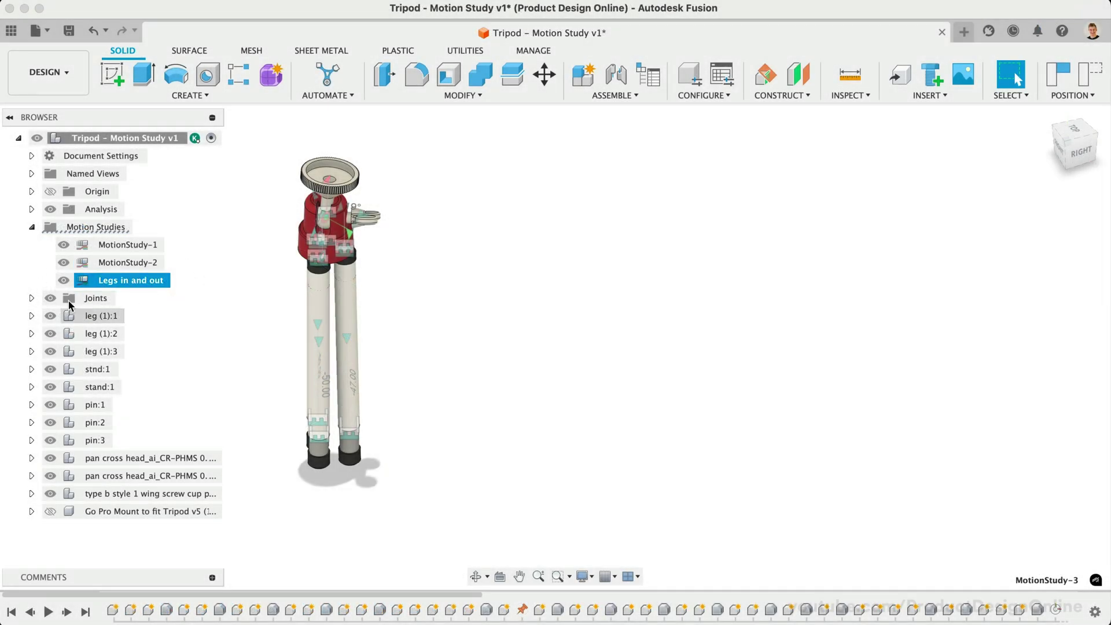
Step: Save the Tripod design as new version v2
{"action": "left_click", "coordinate": [68, 30]}
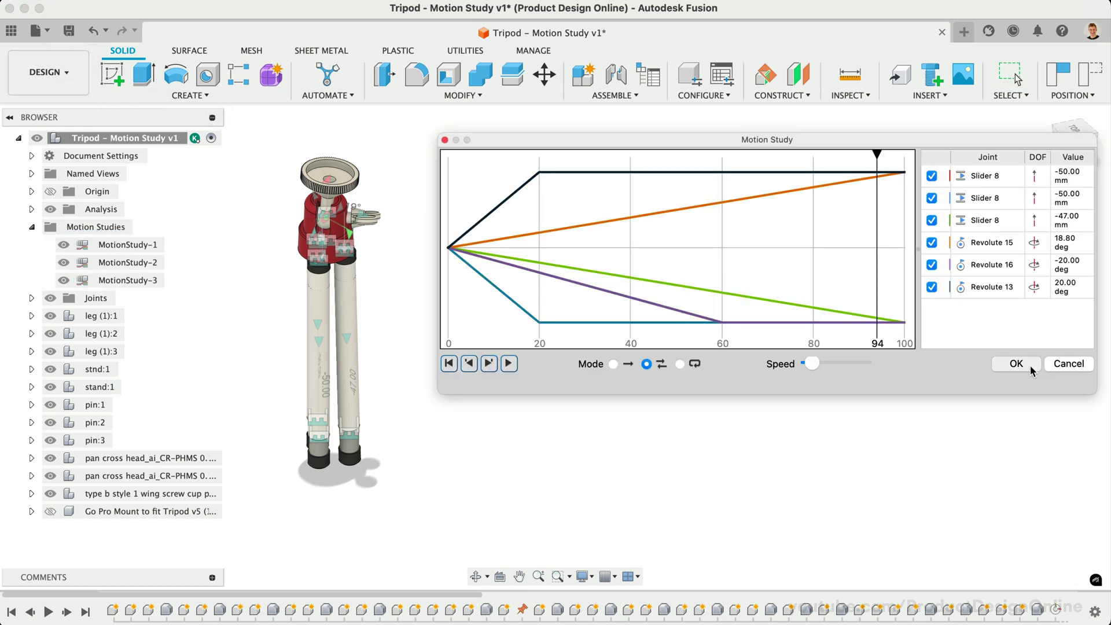
{"action": "left_click", "coordinate": [1032, 371]}
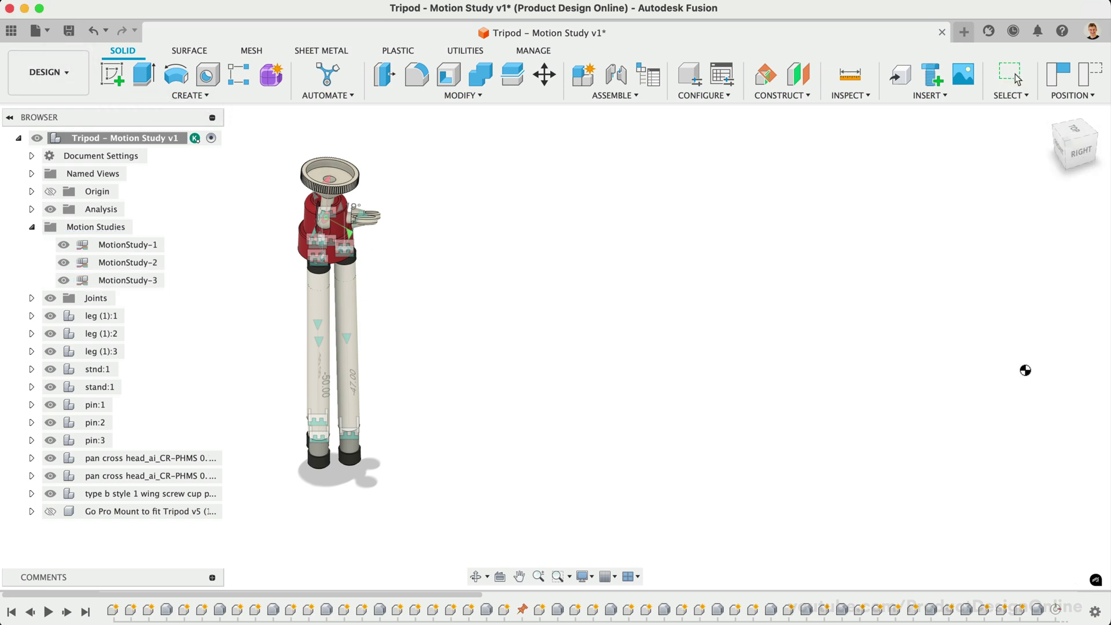